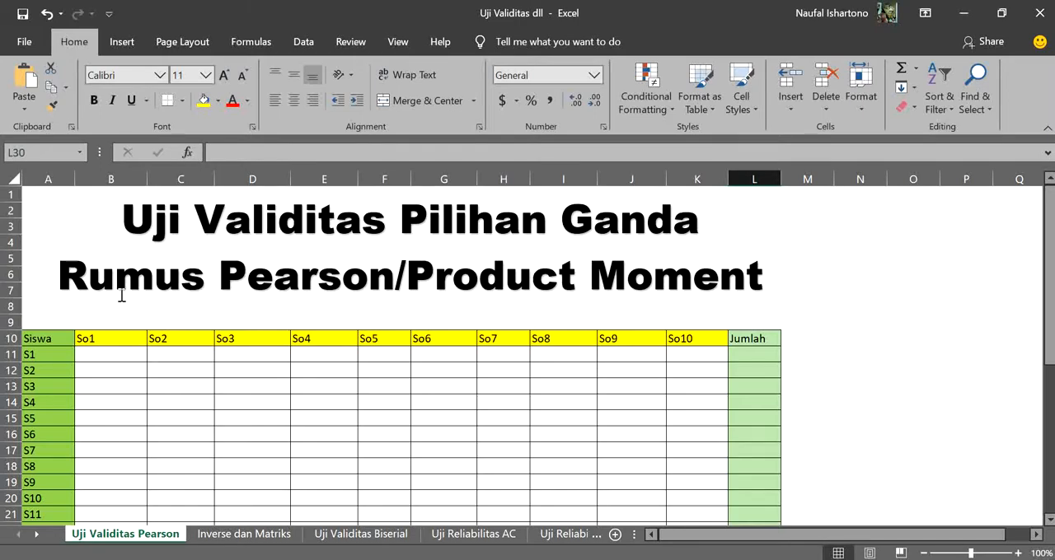
Enter the formula =RANDBETWEEN(1,5) in cell B11, the So1 score of student S1
{"action": "scroll", "coordinate": [61, 305], "scroll_direction": "down", "scroll_amount": 2}
{"action": "scroll", "coordinate": [63, 309], "scroll_direction": "up", "scroll_amount": 1}
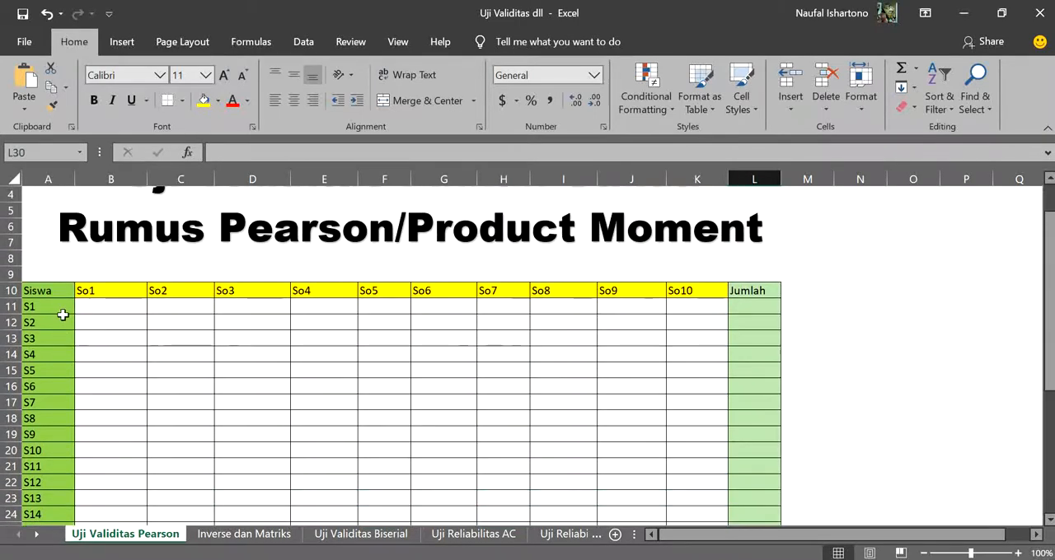
{"action": "left_click", "coordinate": [135, 306]}
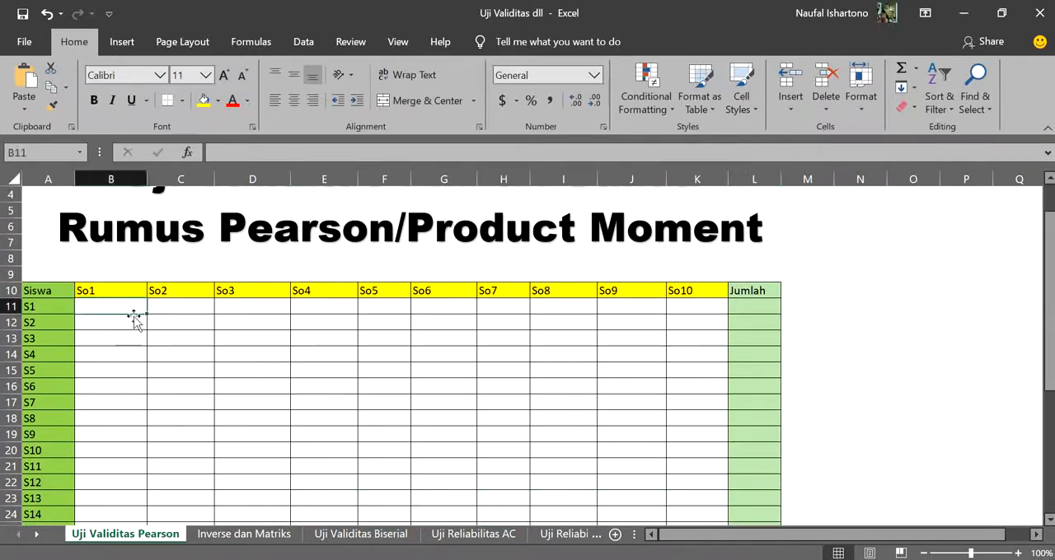
{"action": "scroll", "coordinate": [206, 311], "scroll_direction": "down", "scroll_amount": 2}
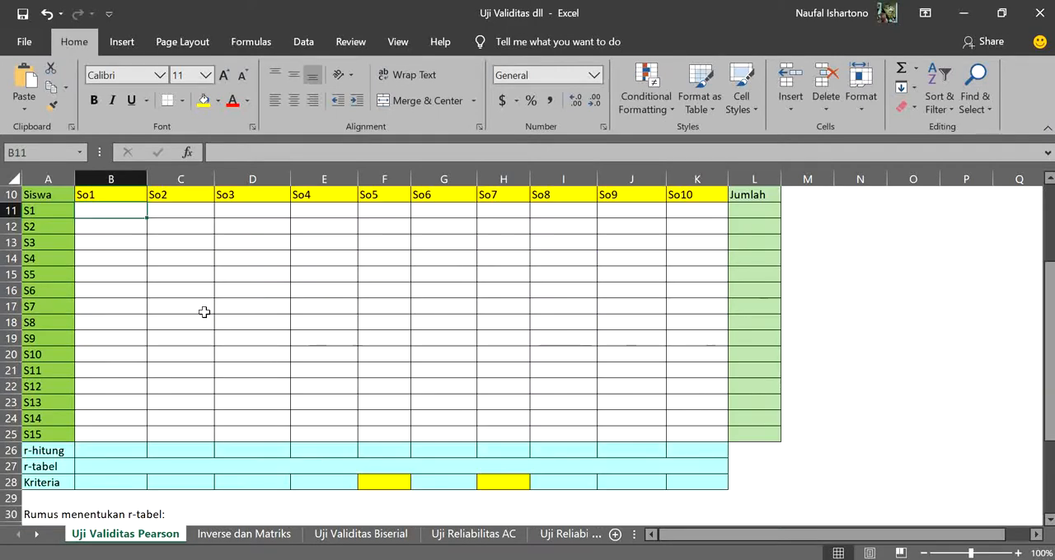
{"action": "scroll", "coordinate": [206, 310], "scroll_direction": "up", "scroll_amount": 2}
{"action": "scroll", "coordinate": [201, 319], "scroll_direction": "up", "scroll_amount": 1}
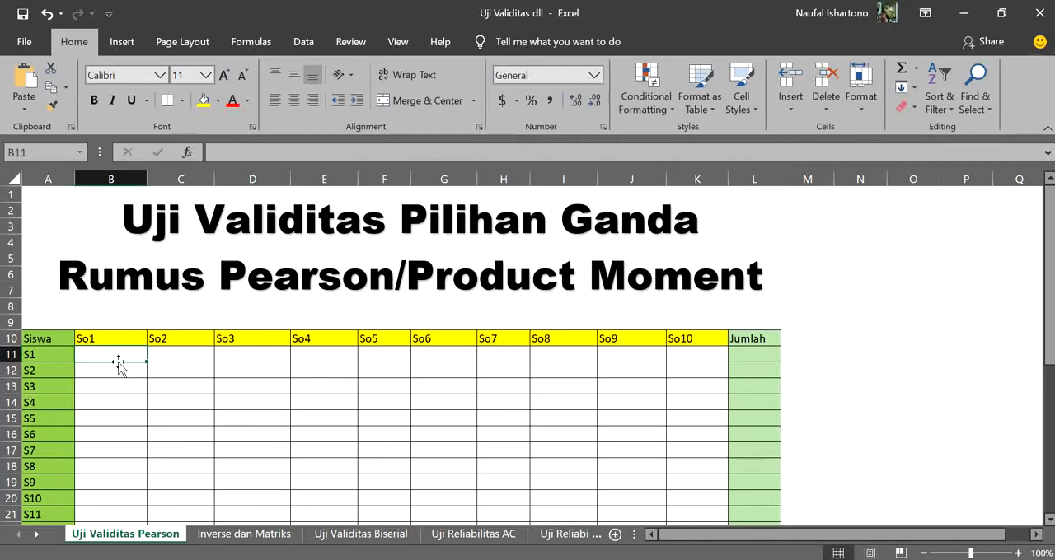
{"action": "type", "text": "="}
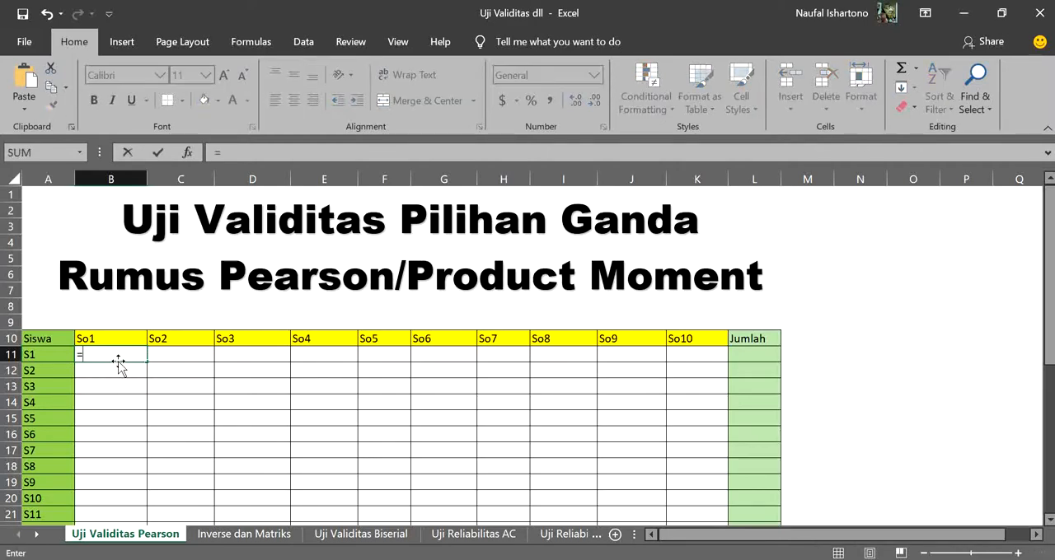
{"action": "type", "text": "rand"}
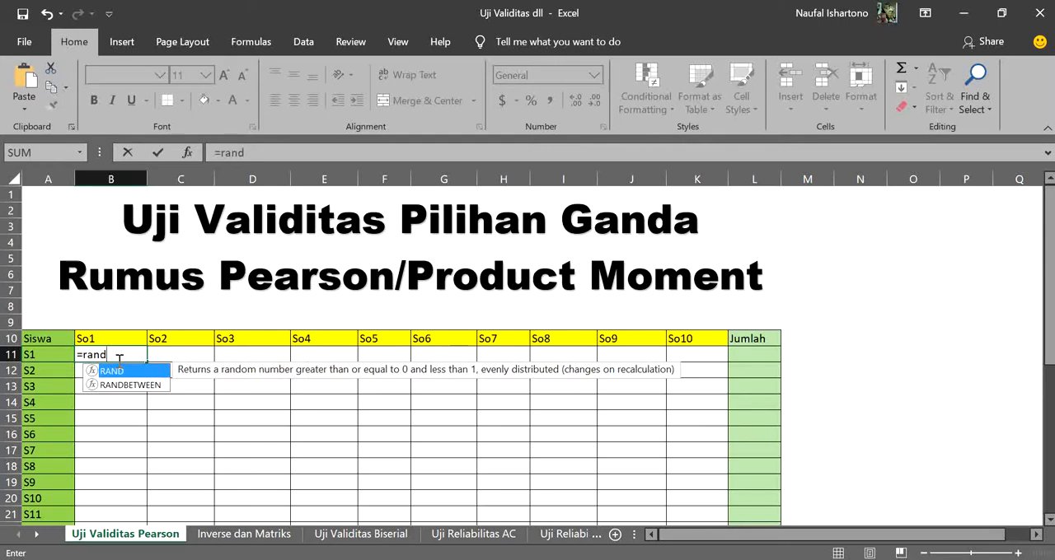
{"action": "double_click", "coordinate": [128, 385]}
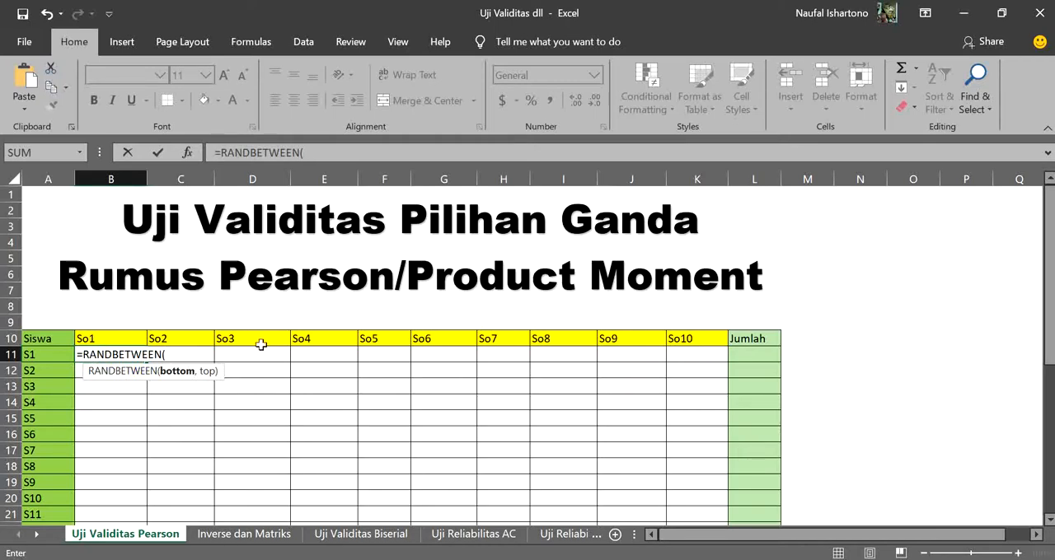
{"action": "scroll", "coordinate": [211, 362], "scroll_direction": "down", "scroll_amount": 3}
{"action": "scroll", "coordinate": [211, 363], "scroll_direction": "up", "scroll_amount": 2}
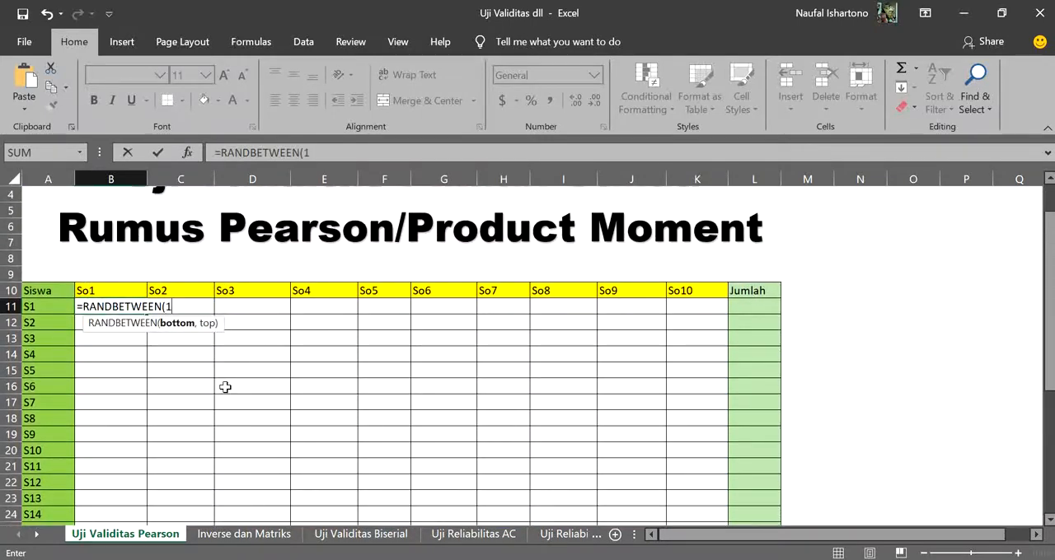
{"action": "type", "text": ",5)"}
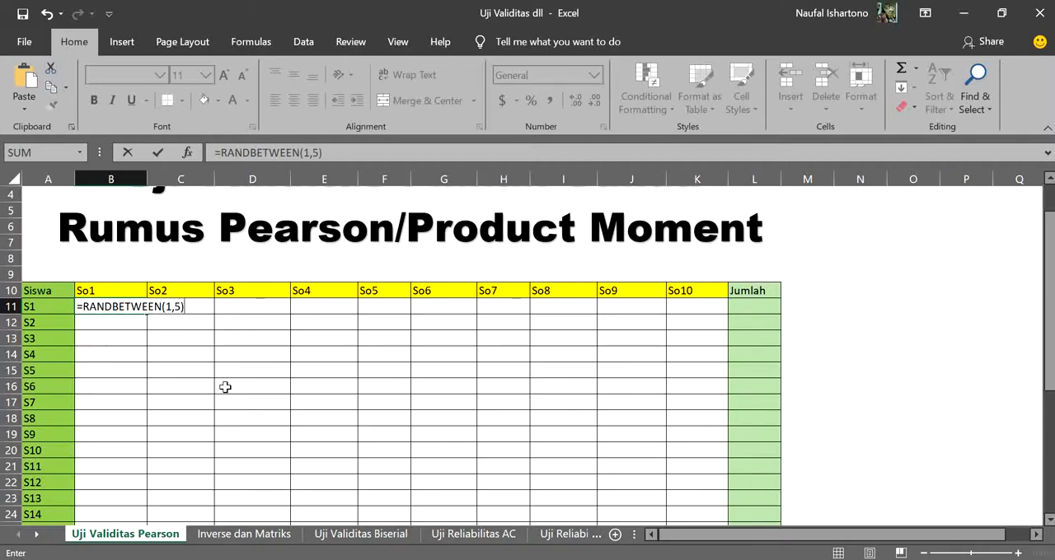
{"action": "key", "text": "Return"}
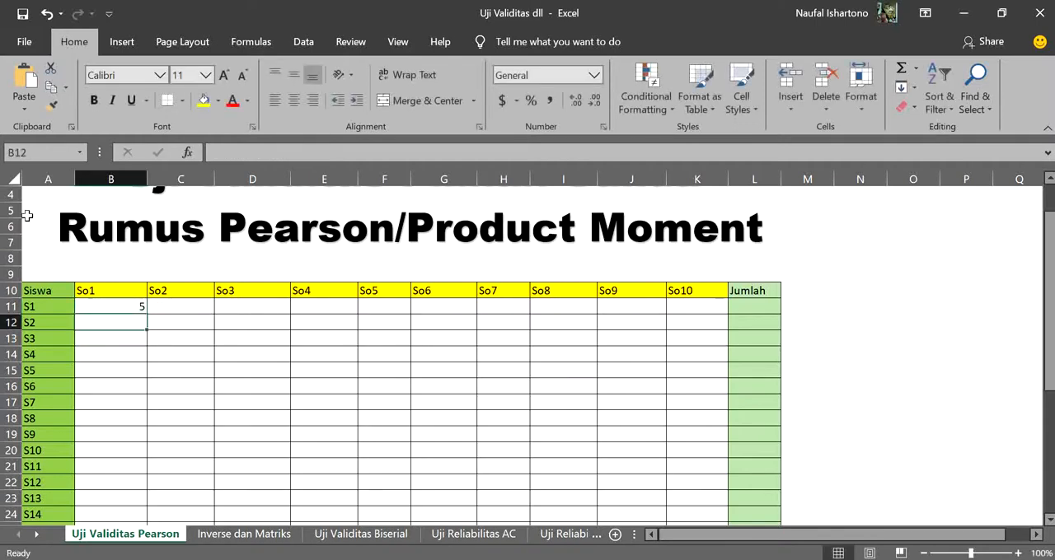
Fill the random-score formula from B11 across to So10 and down through student S15, covering B11:K25
{"action": "left_click", "coordinate": [117, 306]}
{"action": "left_click_drag", "start_coordinate": [150, 316], "coordinate": [701, 312]}
{"action": "scroll", "coordinate": [695, 313], "scroll_direction": "down", "scroll_amount": 2}
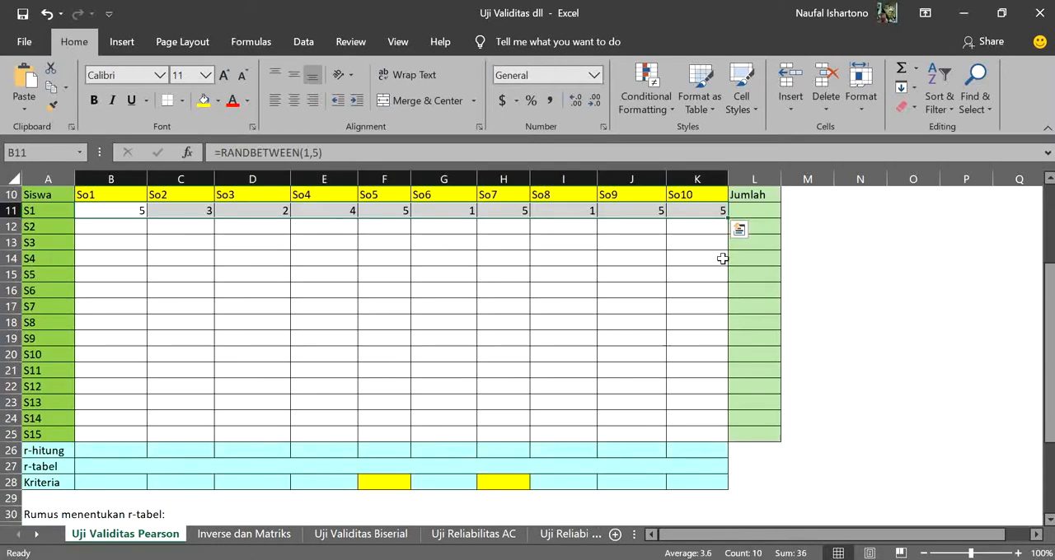
{"action": "left_click_drag", "start_coordinate": [732, 219], "coordinate": [732, 435]}
{"action": "left_click", "coordinate": [490, 307]}
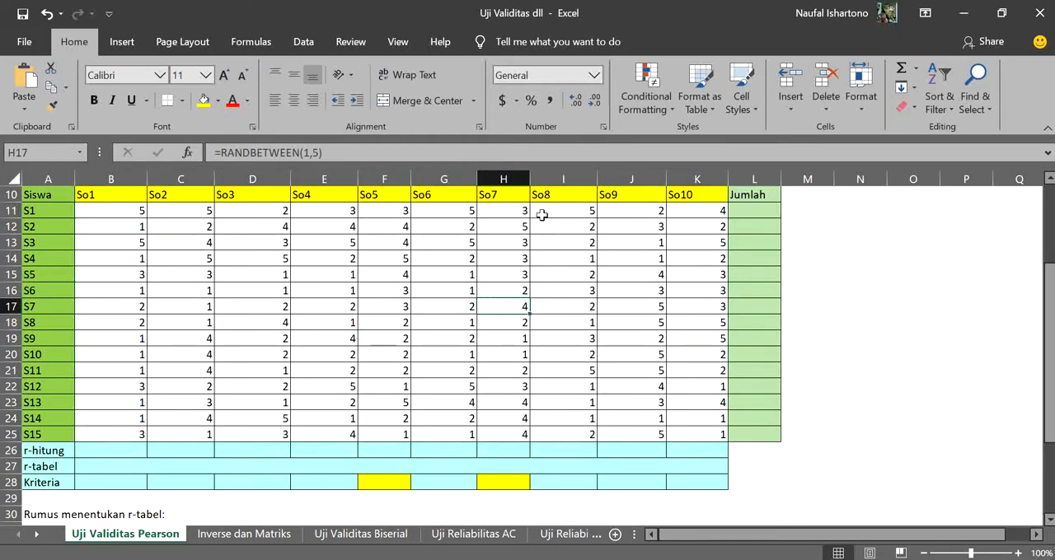
Test whether the random scores recalculate by entering 1 in empty cell N14, and undo the entry
{"action": "left_click", "coordinate": [864, 264]}
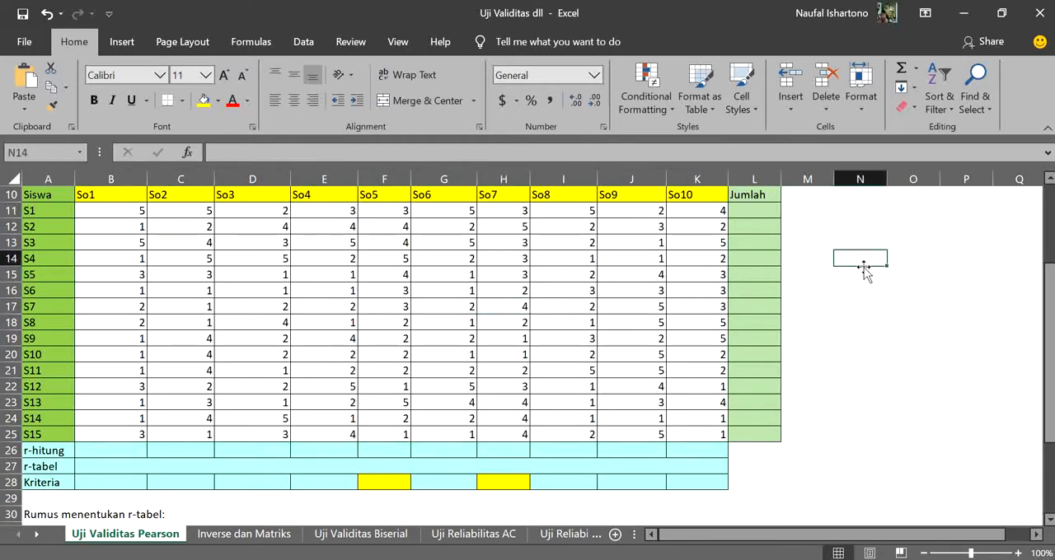
{"action": "type", "text": "1"}
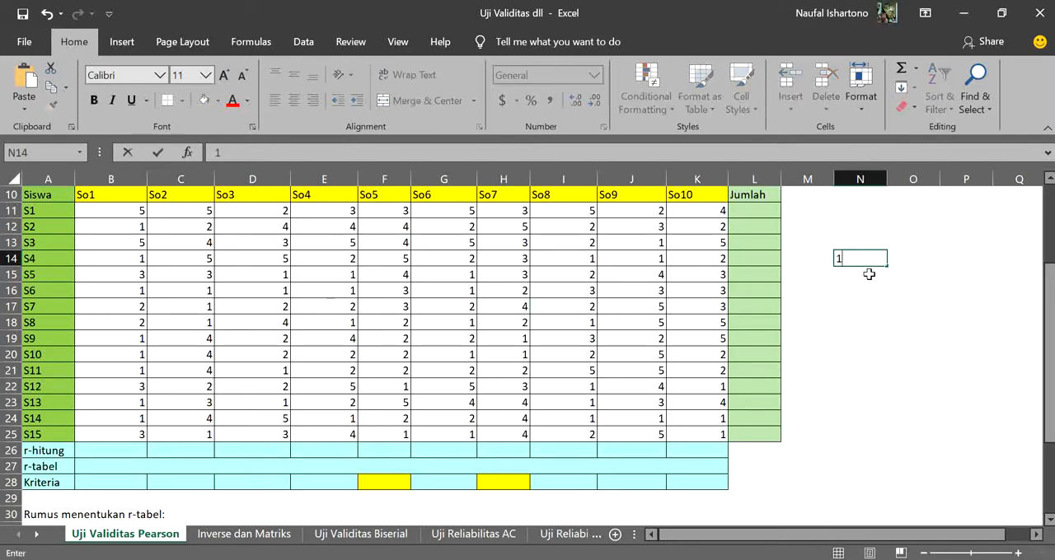
{"action": "key", "text": "Return"}
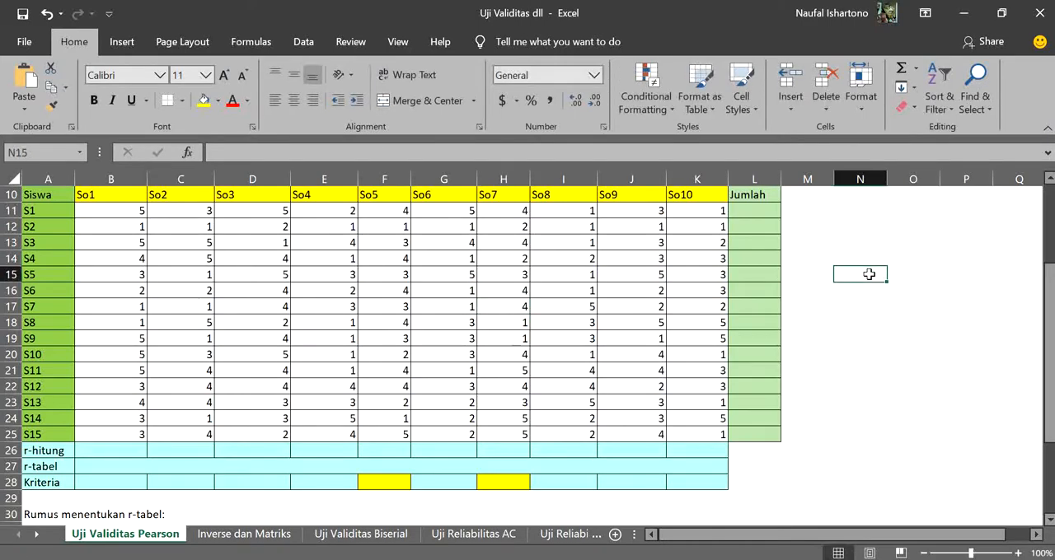
{"action": "key", "text": "ctrl+z"}
Copy the score range B11:K25 and paste it over itself as values only
{"action": "left_click_drag", "start_coordinate": [116, 214], "coordinate": [713, 437]}
{"action": "key", "text": "ctrl+c"}
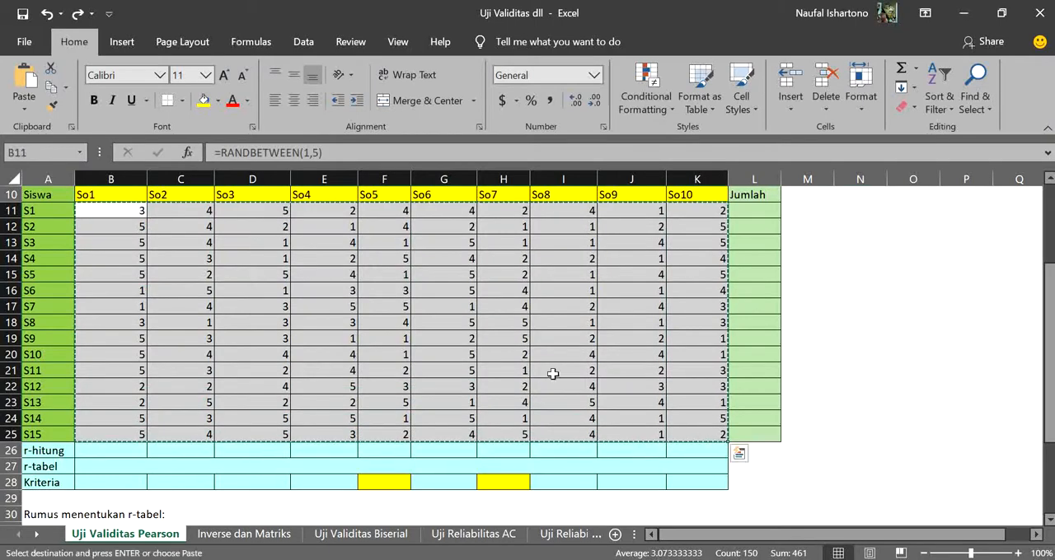
{"action": "left_click", "coordinate": [129, 213]}
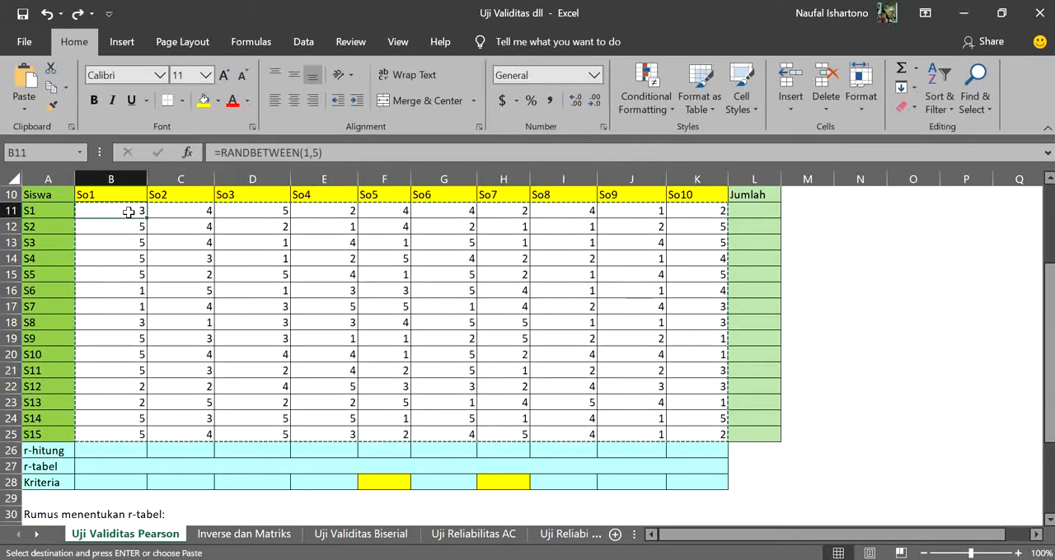
{"action": "right_click", "coordinate": [132, 213]}
{"action": "left_click", "coordinate": [238, 233]}
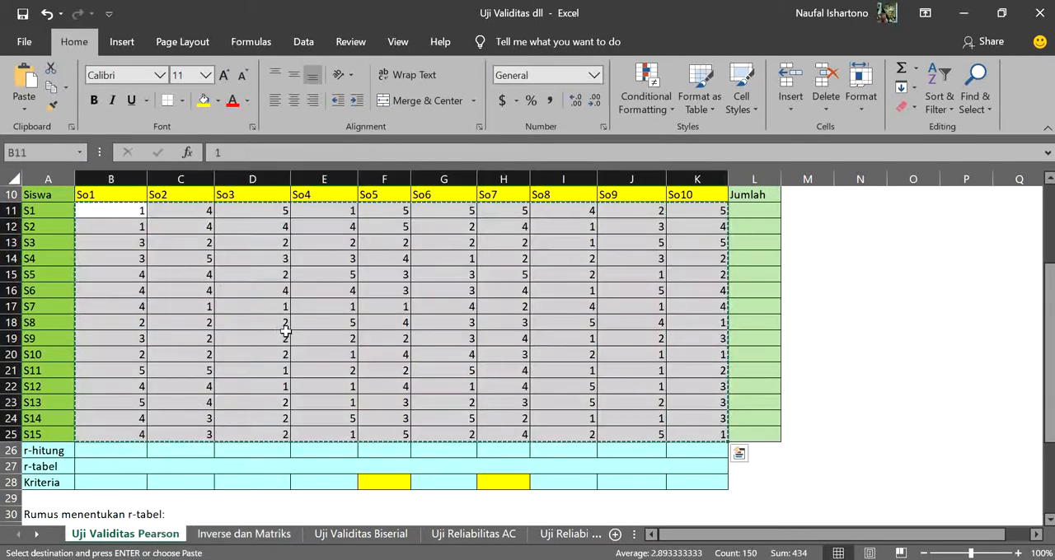
{"action": "left_click", "coordinate": [562, 274]}
Test that the scores are now fixed by entering 1 in empty cell O15, and clear that cell
{"action": "left_click", "coordinate": [899, 277]}
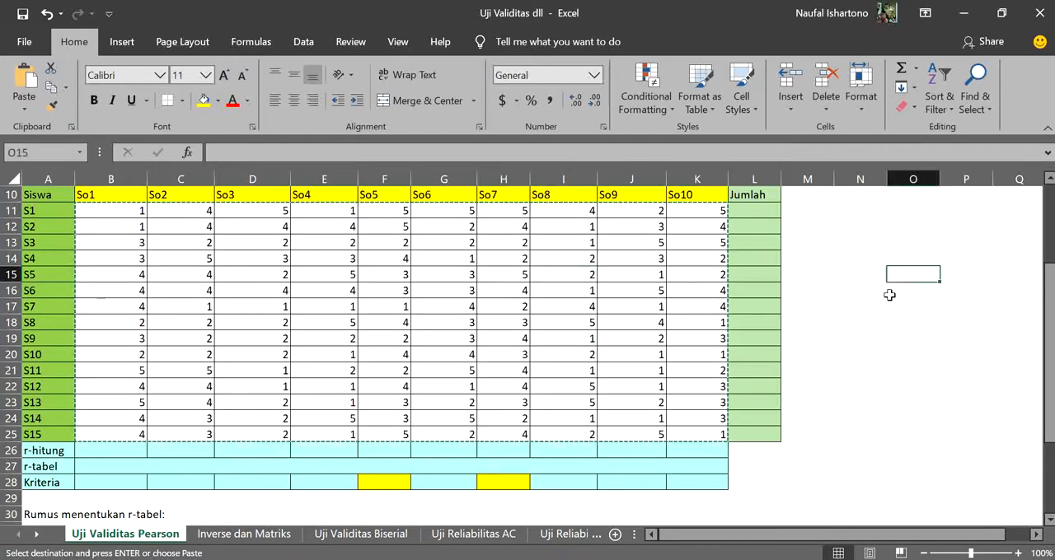
{"action": "type", "text": "1"}
{"action": "key", "text": "Return"}
{"action": "left_click", "coordinate": [916, 273]}
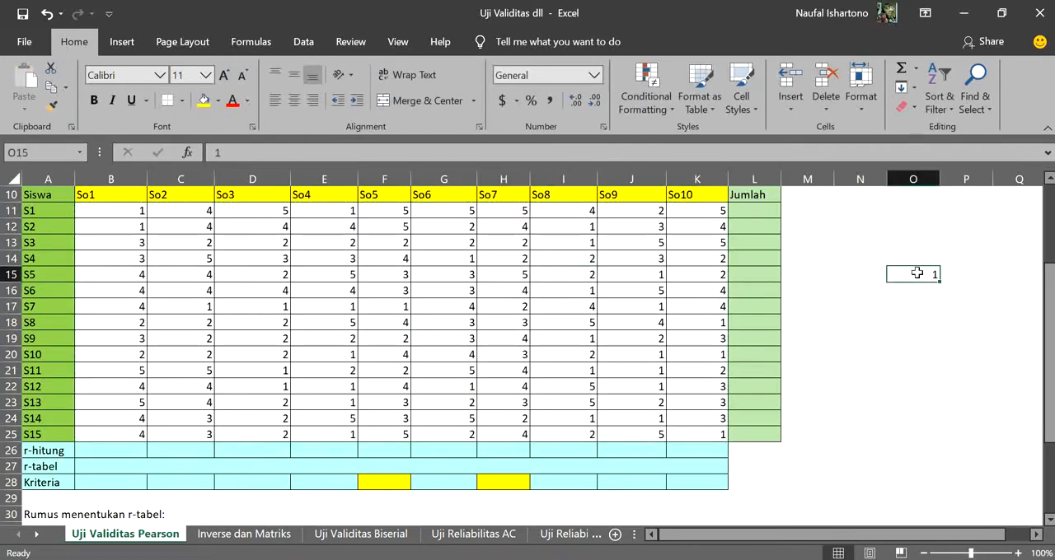
{"action": "key", "text": "Delete"}
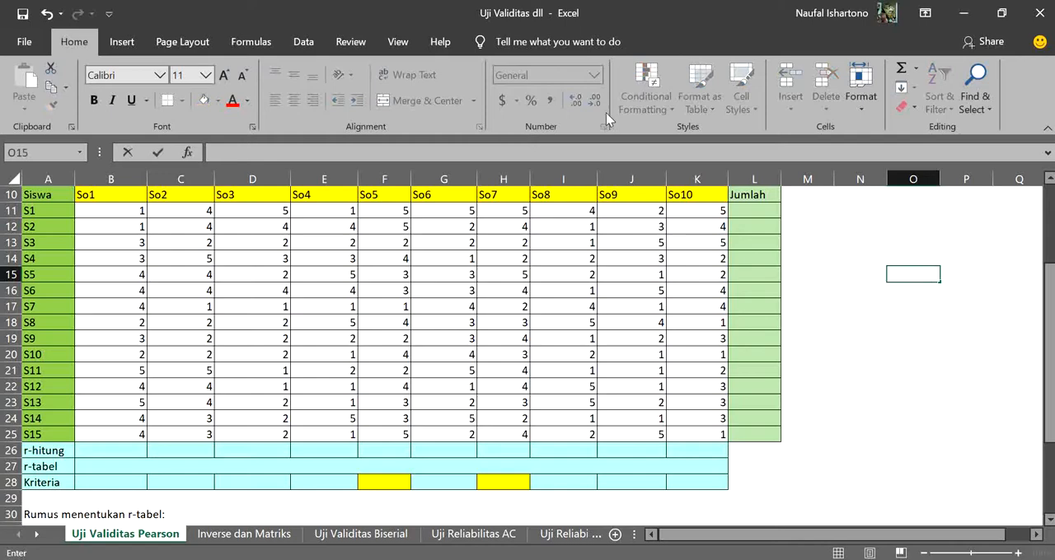
{"action": "left_click", "coordinate": [852, 247]}
{"action": "left_click", "coordinate": [120, 451]}
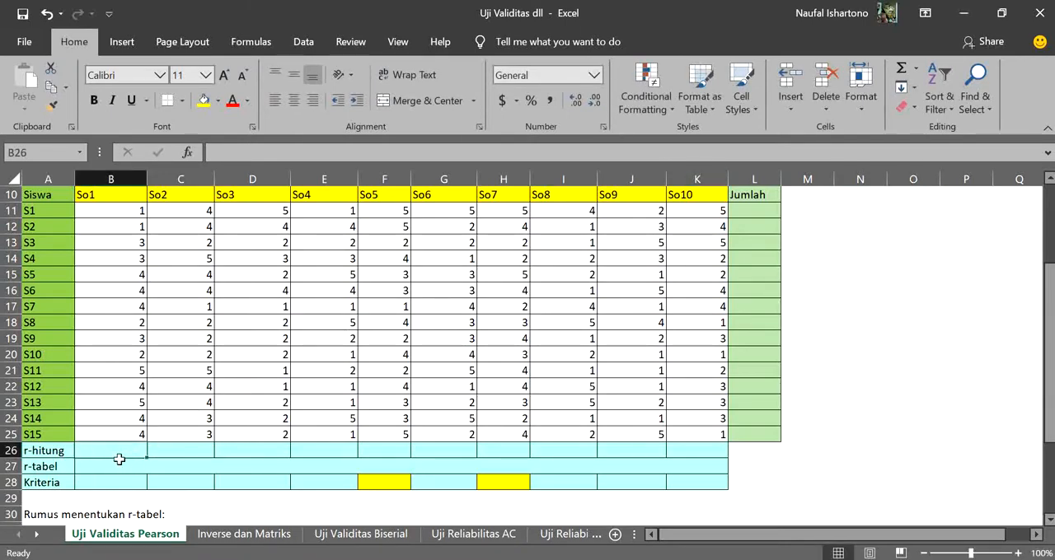
{"action": "type", "text": "=pear"}
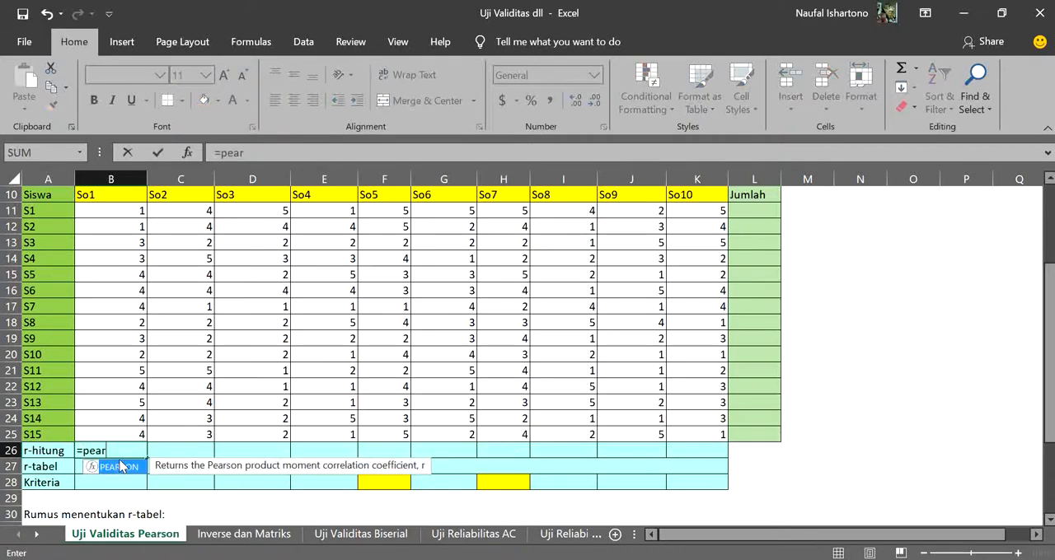
{"action": "key", "text": "BackSpace"}
{"action": "key", "text": "BackSpace"}
{"action": "key", "text": "BackSpace"}
{"action": "key", "text": "BackSpace"}
{"action": "key", "text": "BackSpace"}
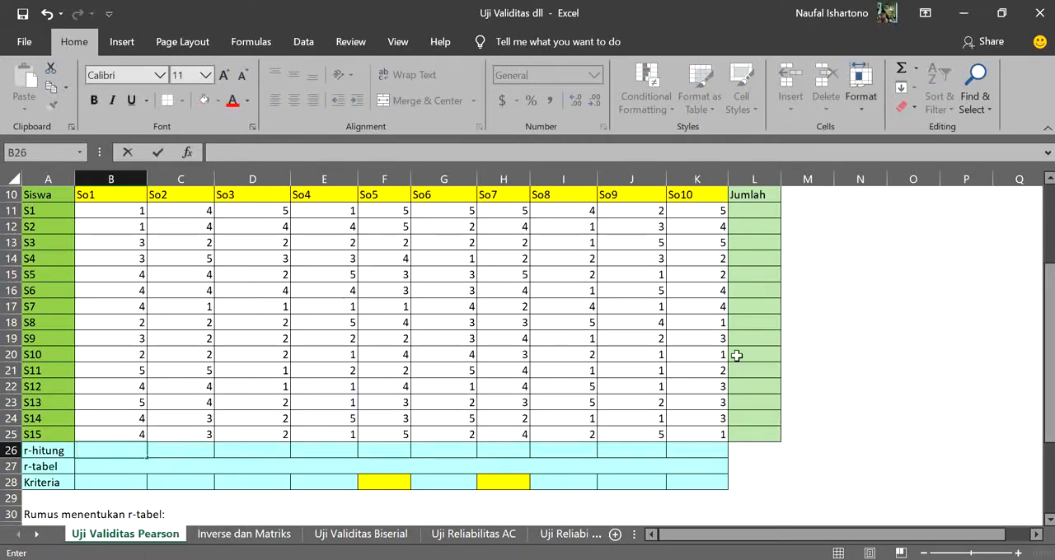
Examine the completed score table, its r-hitung, r-tabel and Kriteria rows, and the r-tabel formula beneath it
{"action": "scroll", "coordinate": [741, 366], "scroll_direction": "down", "scroll_amount": 1}
{"action": "scroll", "coordinate": [741, 366], "scroll_direction": "down", "scroll_amount": 2}
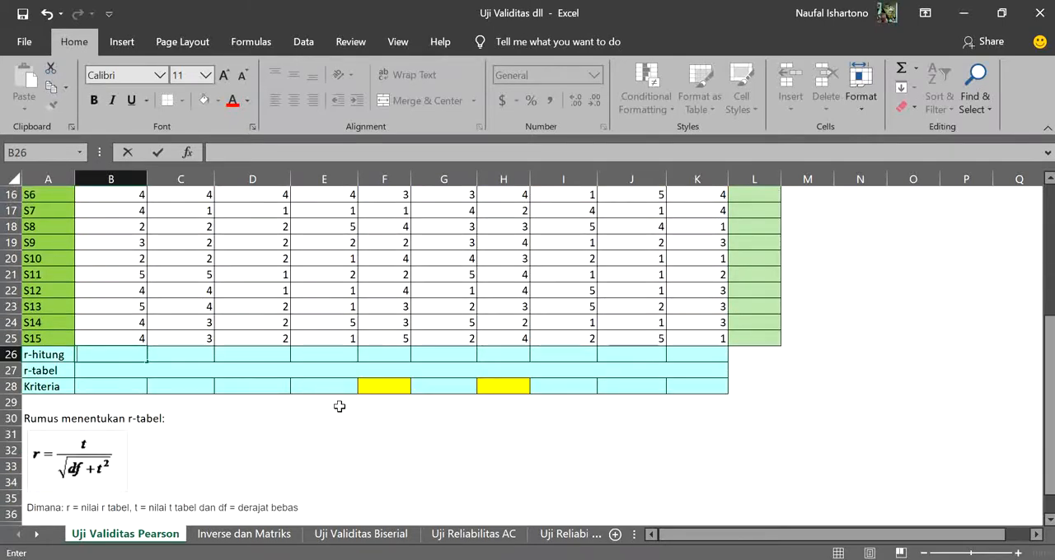
{"action": "scroll", "coordinate": [384, 301], "scroll_direction": "up", "scroll_amount": 5}
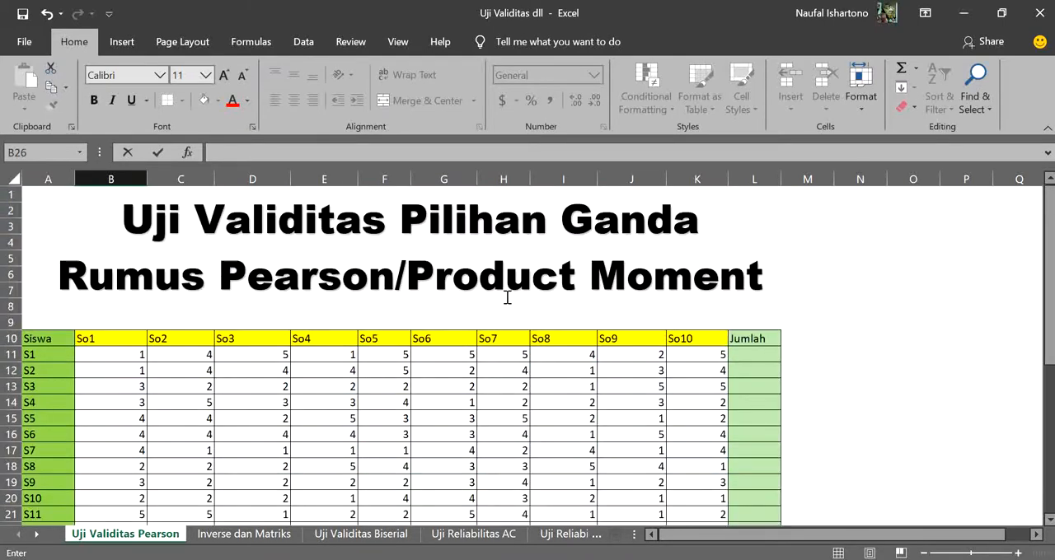
{"action": "scroll", "coordinate": [565, 330], "scroll_direction": "down", "scroll_amount": 3}
{"action": "scroll", "coordinate": [298, 424], "scroll_direction": "down", "scroll_amount": 2}
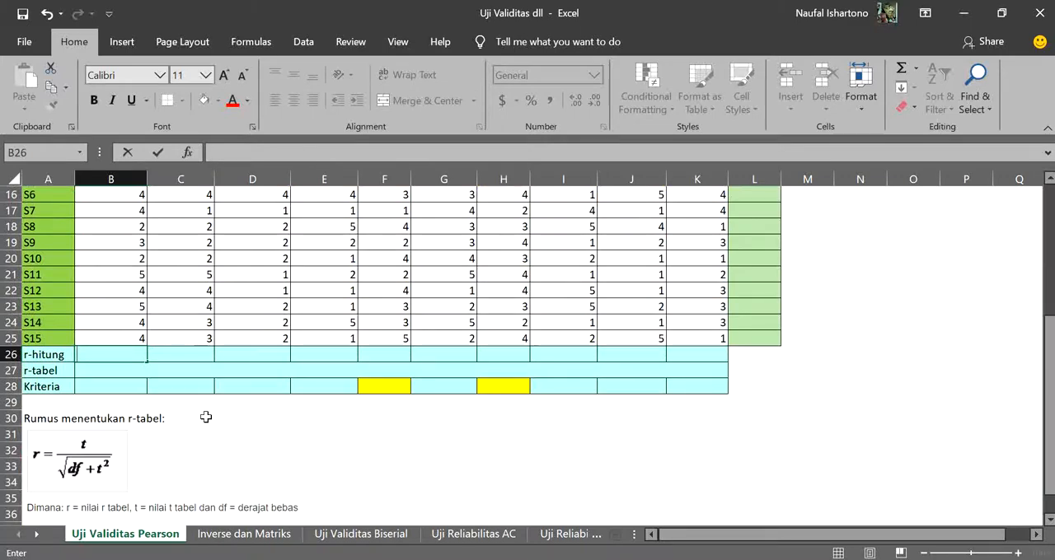
{"action": "scroll", "coordinate": [206, 417], "scroll_direction": "up", "scroll_amount": 3}
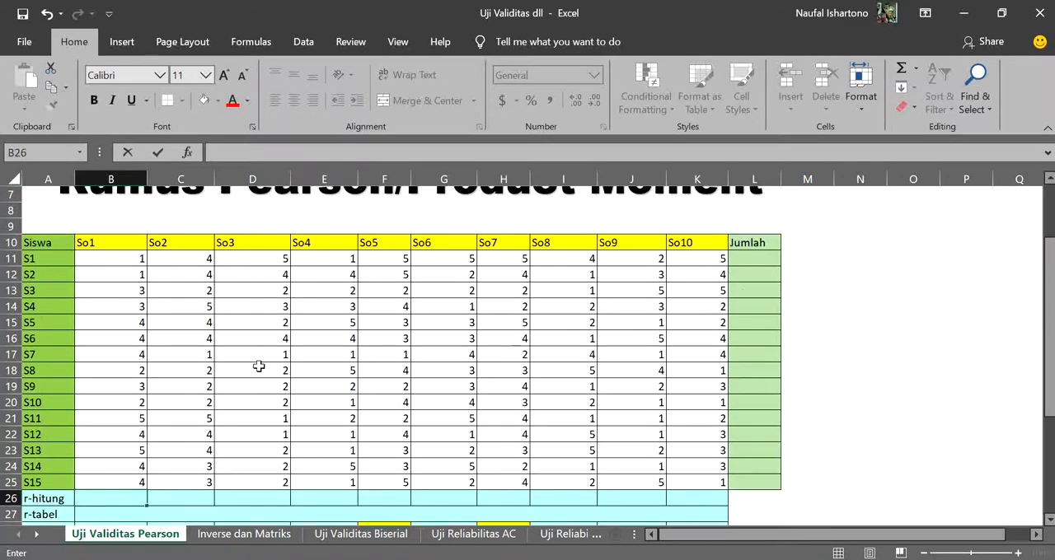
{"action": "scroll", "coordinate": [256, 366], "scroll_direction": "down", "scroll_amount": 2}
{"action": "scroll", "coordinate": [146, 335], "scroll_direction": "up", "scroll_amount": 1}
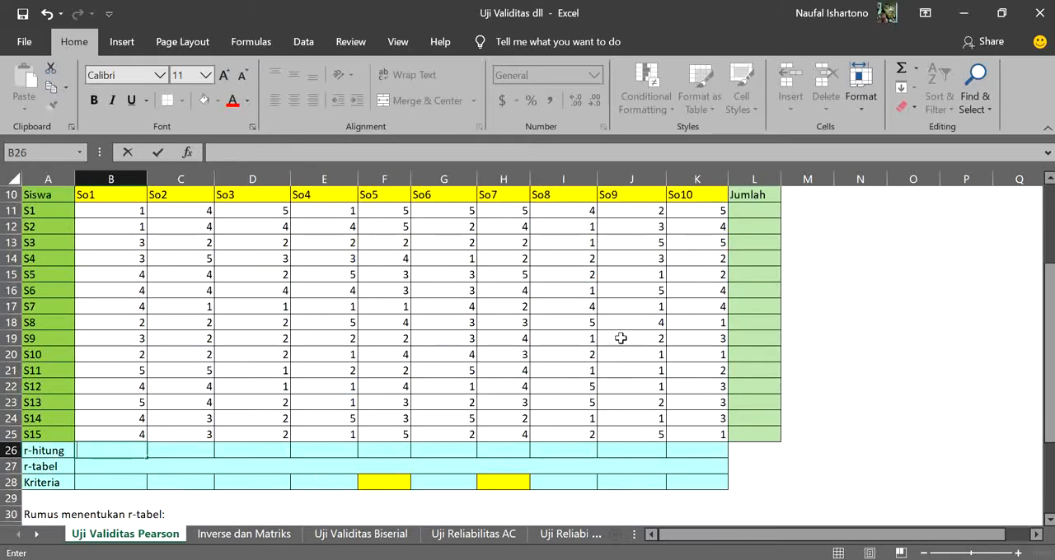
{"action": "scroll", "coordinate": [631, 362], "scroll_direction": "up", "scroll_amount": 2}
{"action": "scroll", "coordinate": [640, 358], "scroll_direction": "down", "scroll_amount": 1}
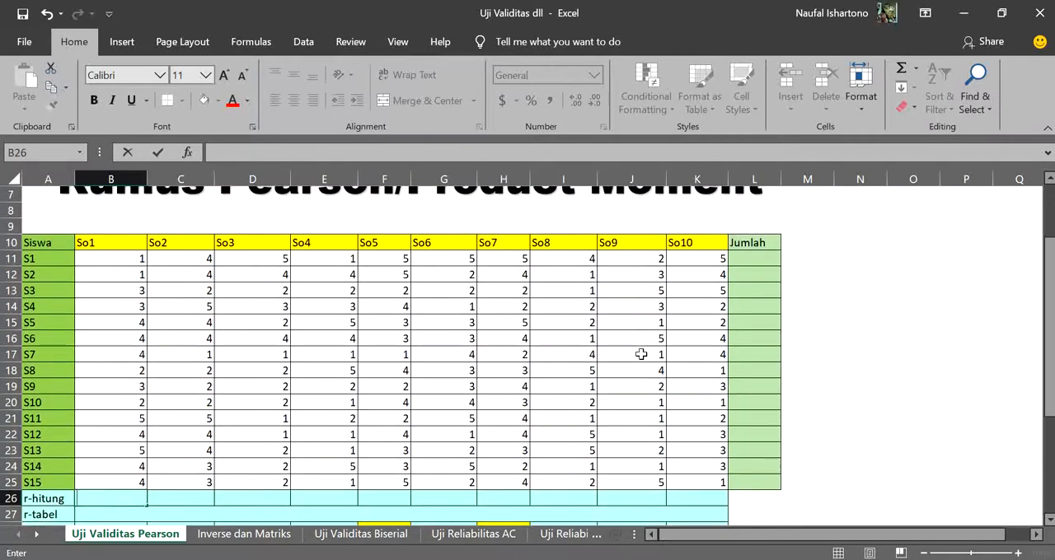
Total the scores of student S1 in Jumlah cell L11 with a SUM of B11:K11
{"action": "left_click", "coordinate": [751, 258]}
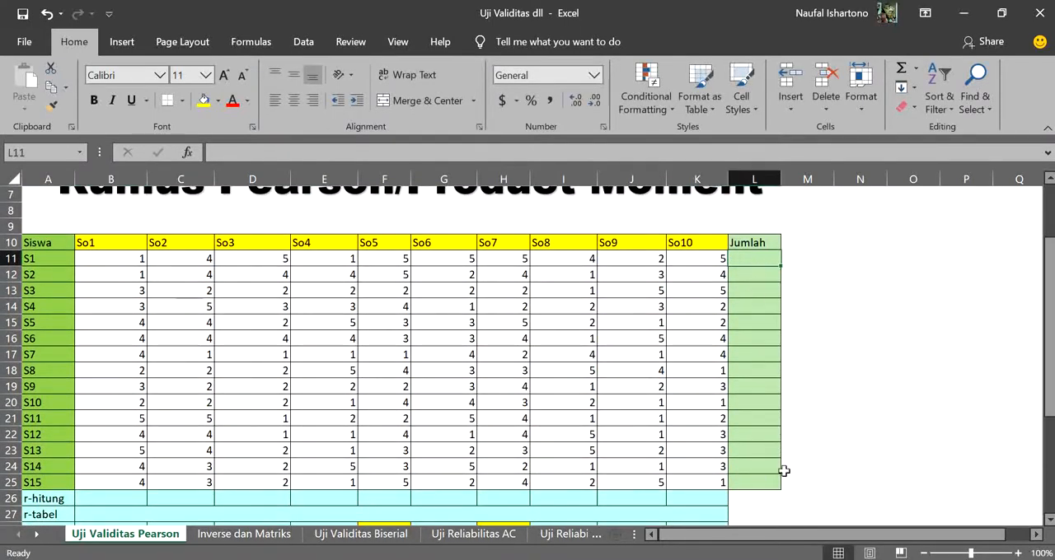
{"action": "type", "text": "=sum"}
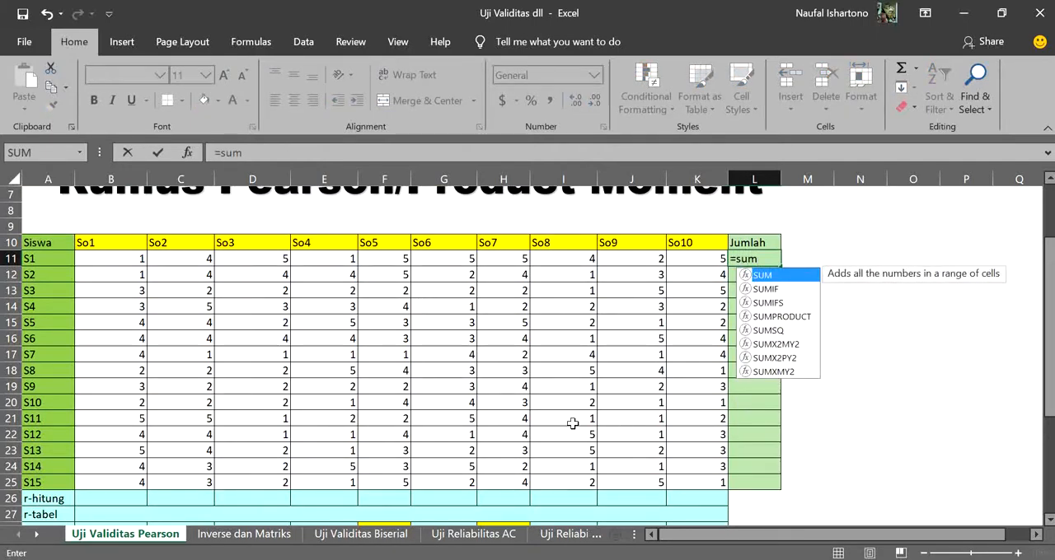
{"action": "type", "text": "("}
{"action": "left_click_drag", "start_coordinate": [128, 262], "coordinate": [676, 249]}
{"action": "key", "text": "Return"}
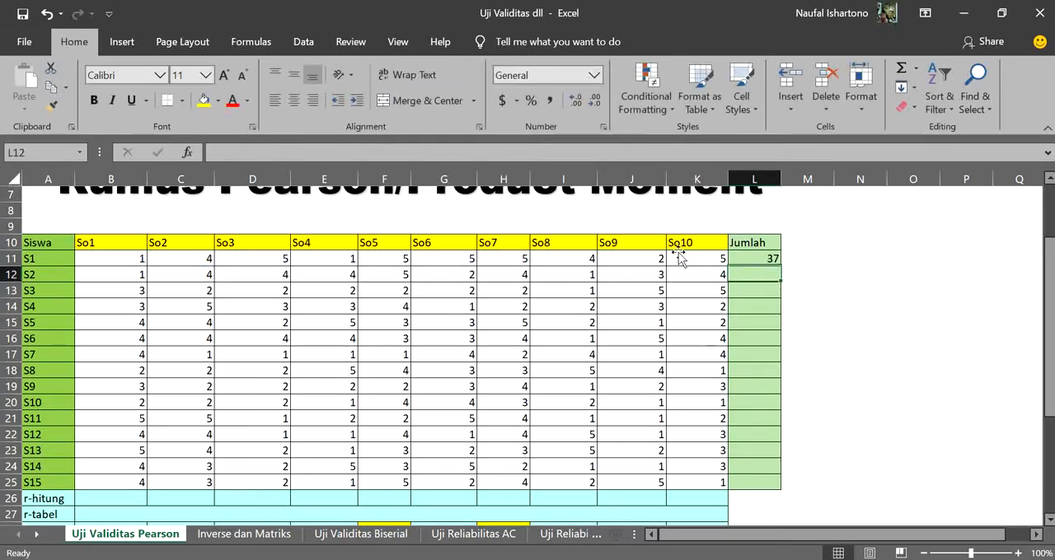
Fill the Jumlah sum formula from L11 down to L25 for all students
{"action": "left_click", "coordinate": [771, 262]}
{"action": "left_click_drag", "start_coordinate": [778, 267], "coordinate": [779, 483]}
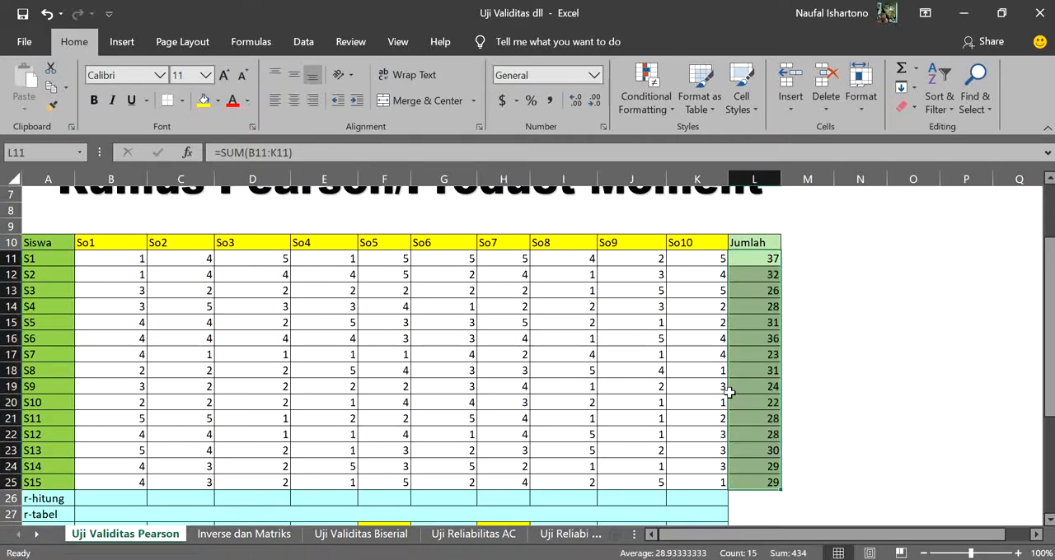
{"action": "scroll", "coordinate": [730, 388], "scroll_direction": "down", "scroll_amount": 1}
{"action": "left_click", "coordinate": [752, 338]}
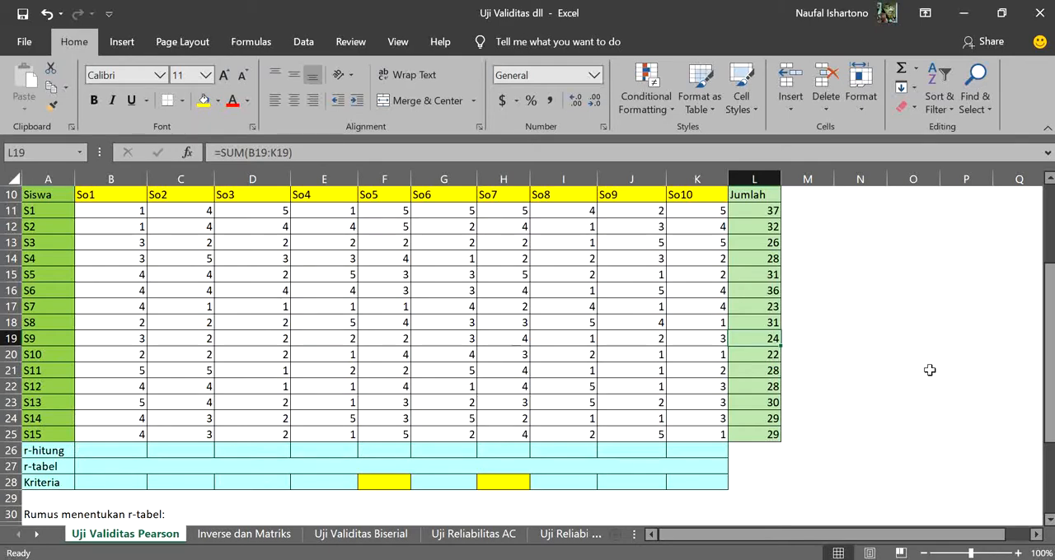
Write a PEARSON formula in So1's r-hitung cell B26 correlating scores B11:B25 with the Jumlah totals L11:L25
{"action": "left_click", "coordinate": [110, 453]}
{"action": "type", "text": "="}
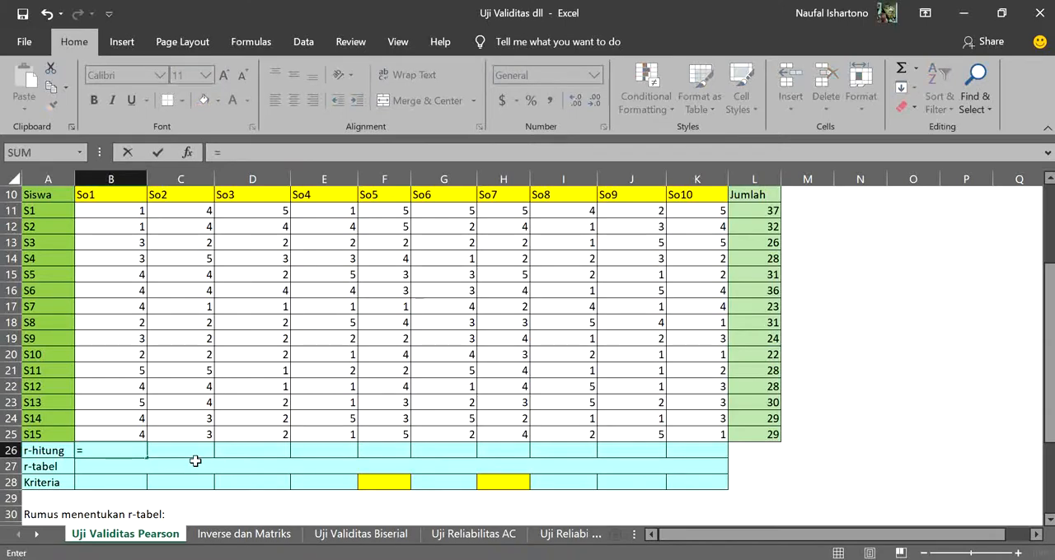
{"action": "type", "text": "pearson"}
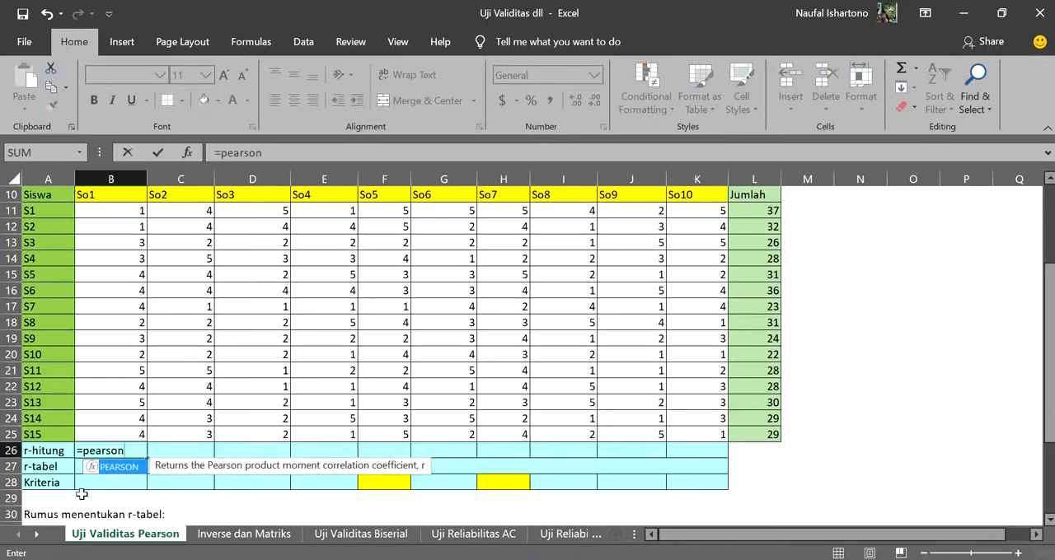
{"action": "double_click", "coordinate": [118, 467]}
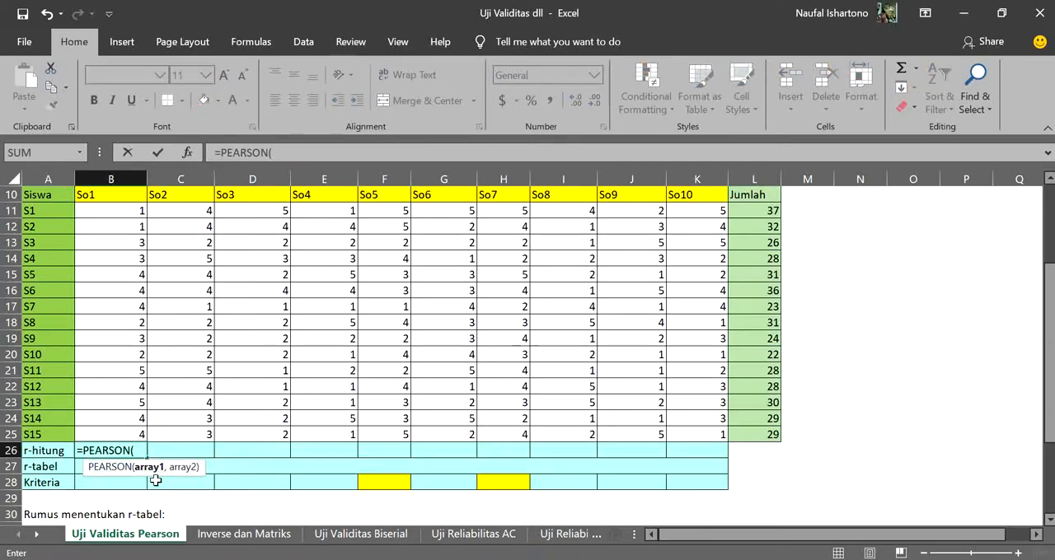
{"action": "left_click_drag", "start_coordinate": [130, 213], "coordinate": [138, 434]}
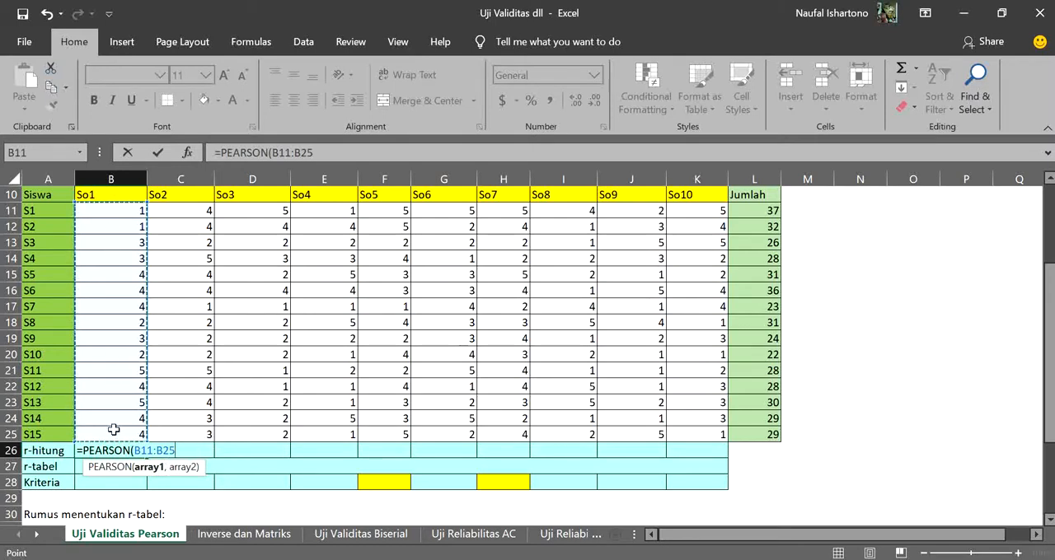
{"action": "type", "text": ","}
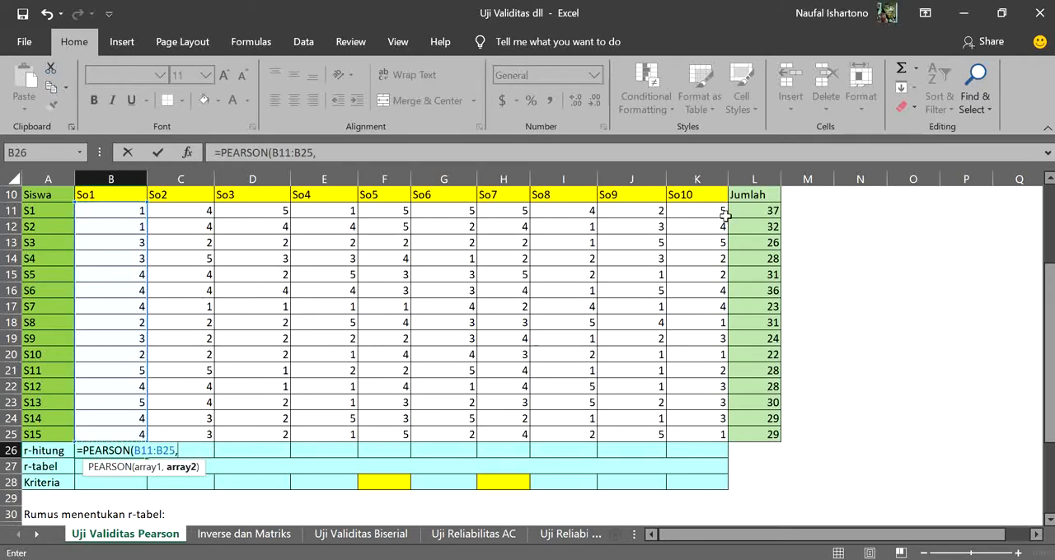
{"action": "left_click_drag", "start_coordinate": [753, 206], "coordinate": [773, 433]}
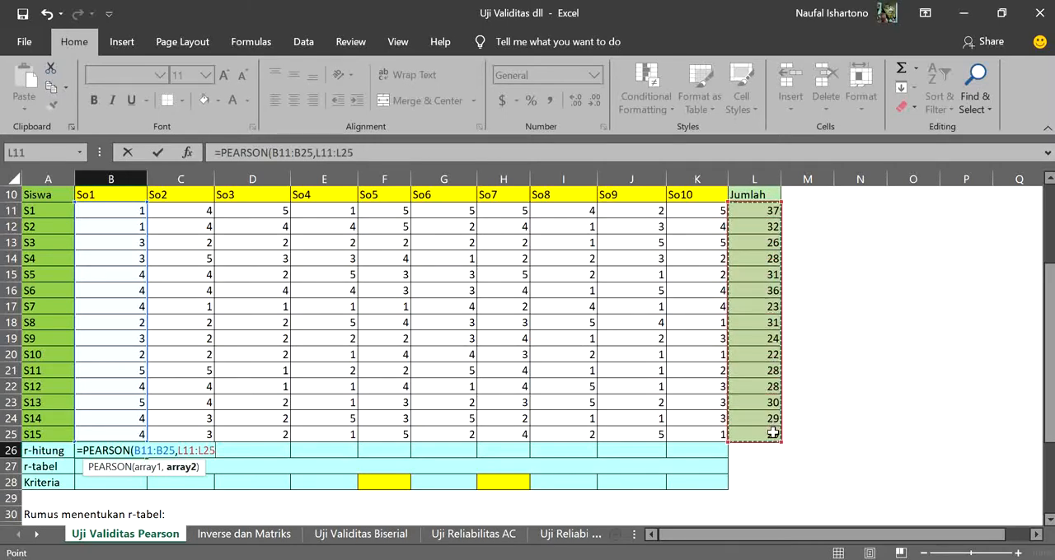
{"action": "type", "text": ")"}
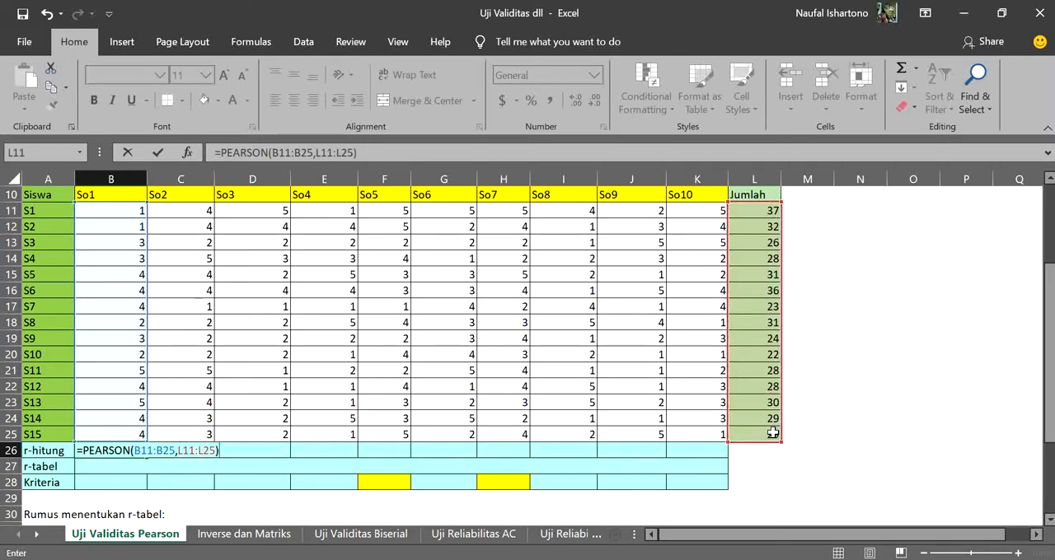
Make the Jumlah range absolute as $L$11:$L$25 in the B26 formula and enter it
{"action": "left_click", "coordinate": [316, 153]}
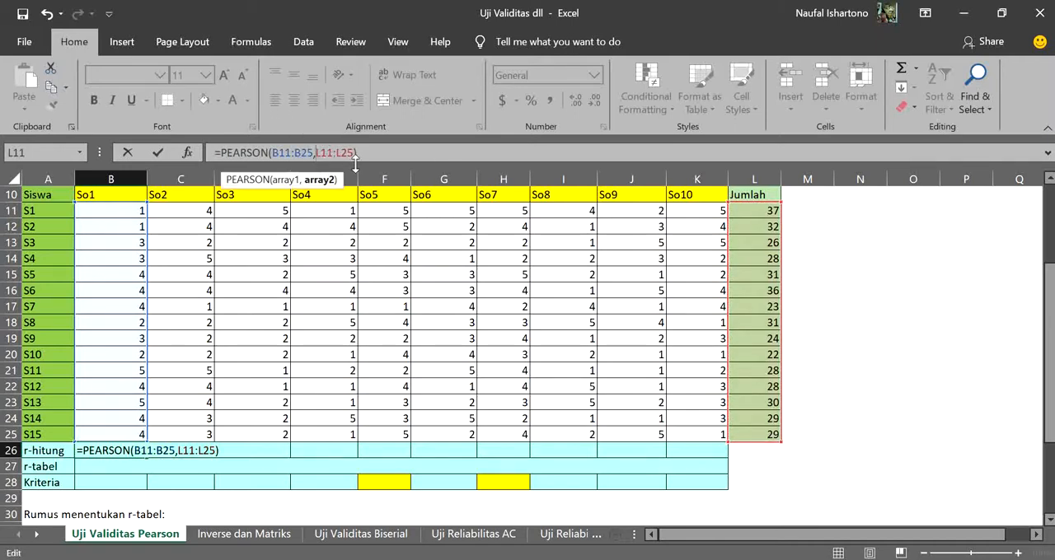
{"action": "type", "text": "$L$"}
{"action": "type", "text": "$"}
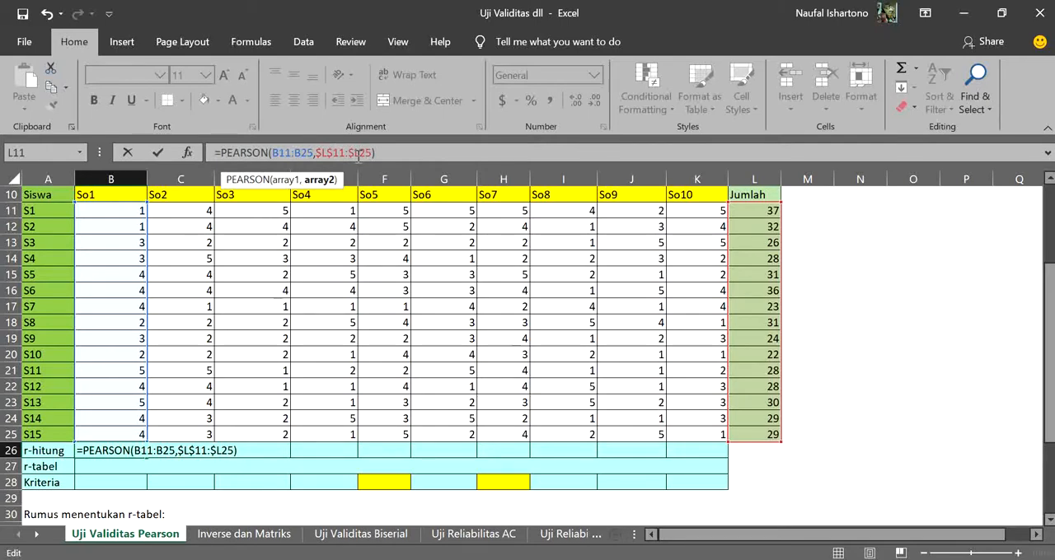
{"action": "type", "text": "$"}
{"action": "key", "text": "Return"}
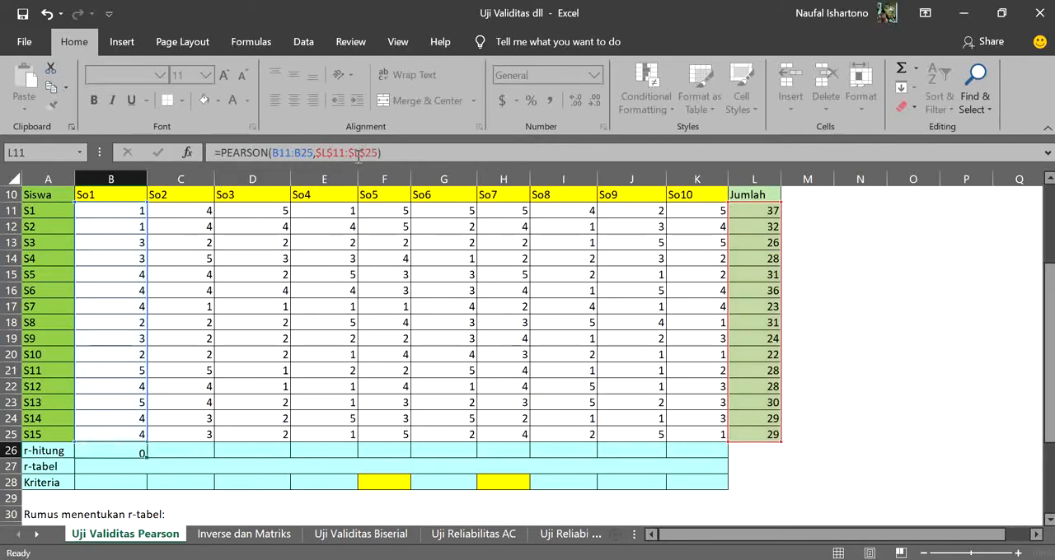
Fill the r-hitung PEARSON formula from B26 across to K26 for all ten questions
{"action": "left_click", "coordinate": [105, 451]}
{"action": "left_click_drag", "start_coordinate": [144, 456], "coordinate": [709, 472]}
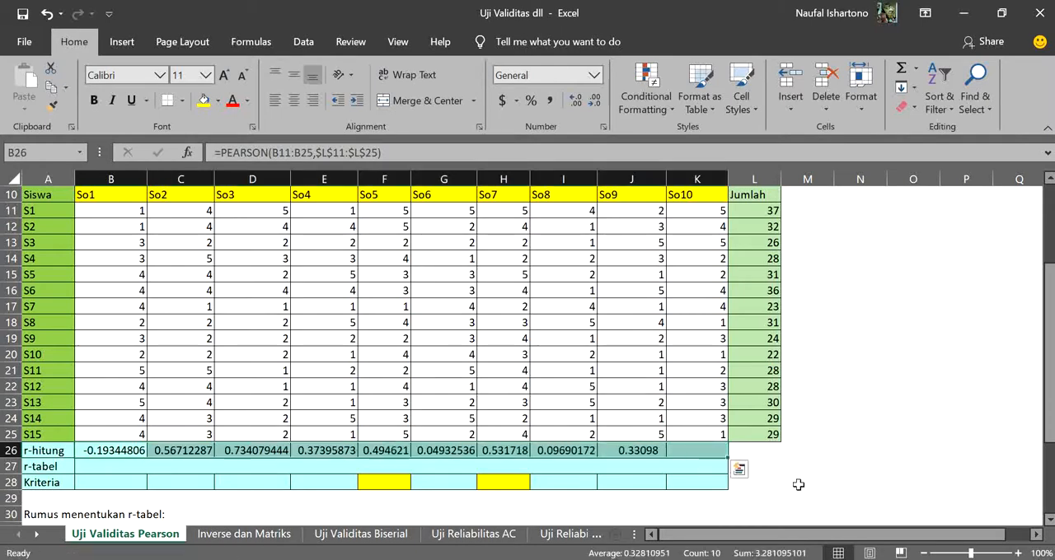
{"action": "left_click", "coordinate": [823, 386]}
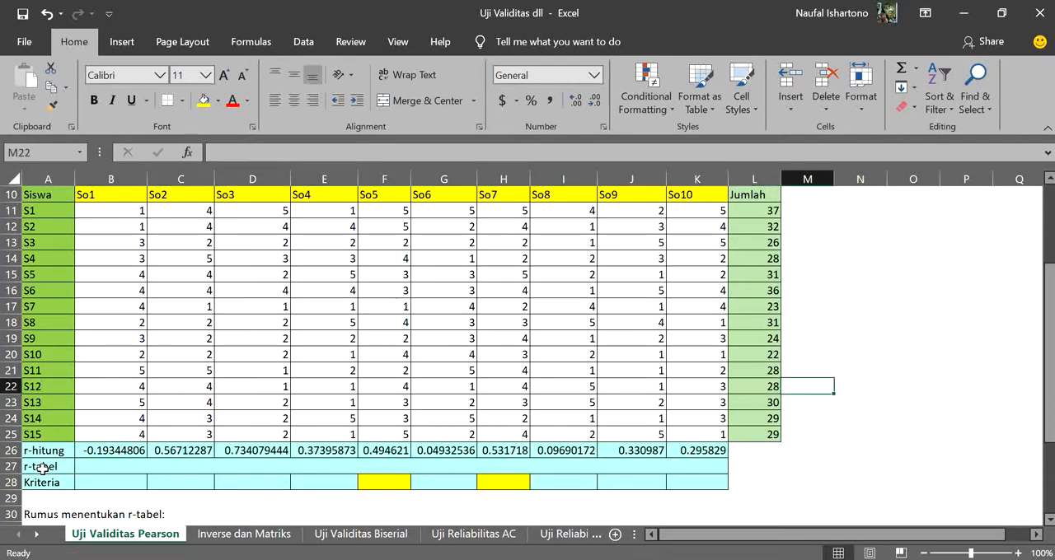
{"action": "left_click", "coordinate": [211, 466]}
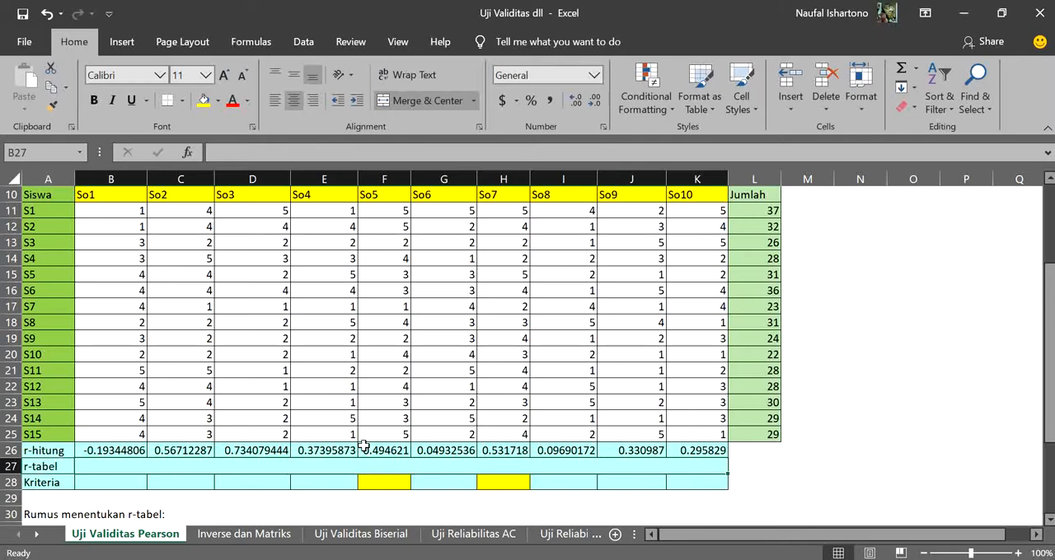
{"action": "type", "text": "="}
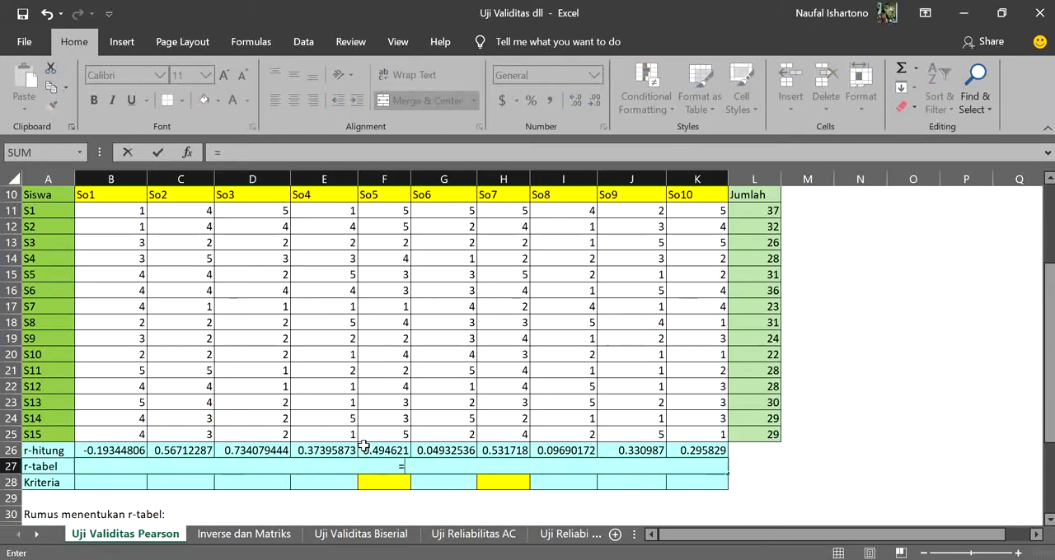
{"action": "key", "text": "BackSpace"}
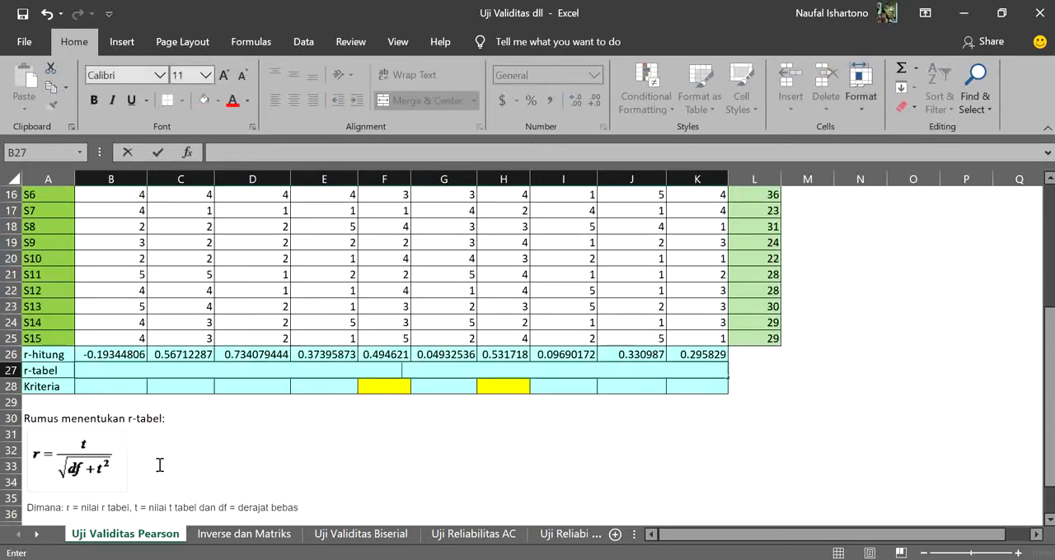
Examine the r-tabel formula picture beneath the table and its definitions of r, t and df
{"action": "scroll", "coordinate": [161, 466], "scroll_direction": "down", "scroll_amount": 2}
{"action": "scroll", "coordinate": [165, 462], "scroll_direction": "down", "scroll_amount": 2}
{"action": "left_click", "coordinate": [161, 342]}
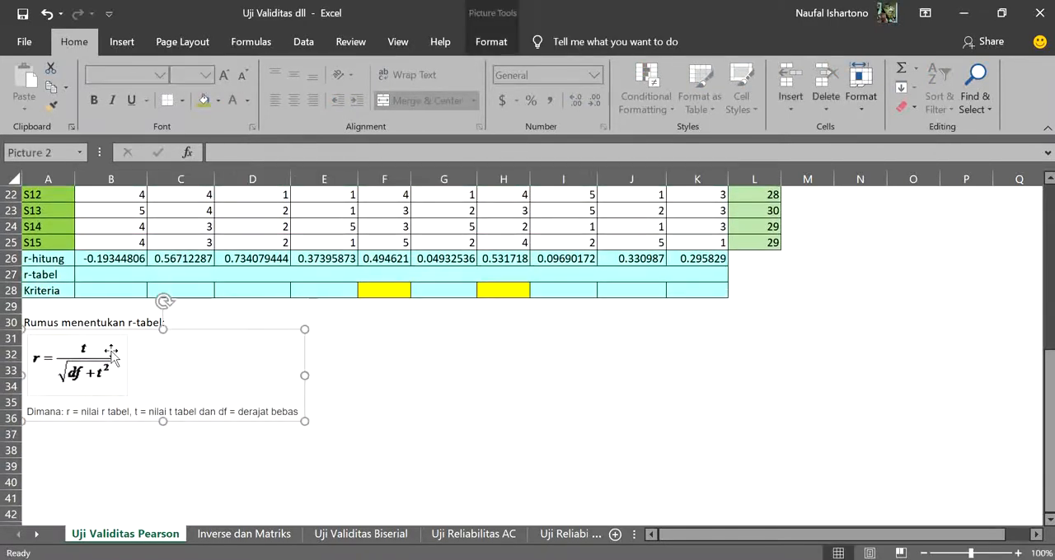
{"action": "left_click", "coordinate": [414, 370]}
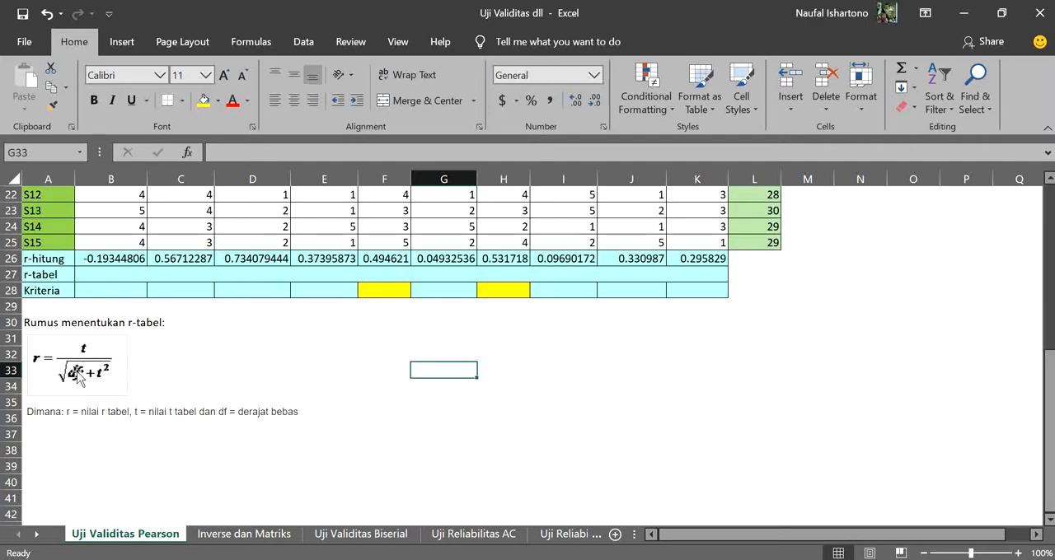
{"action": "scroll", "coordinate": [66, 350], "scroll_direction": "up", "scroll_amount": 3}
{"action": "scroll", "coordinate": [50, 384], "scroll_direction": "down", "scroll_amount": 2}
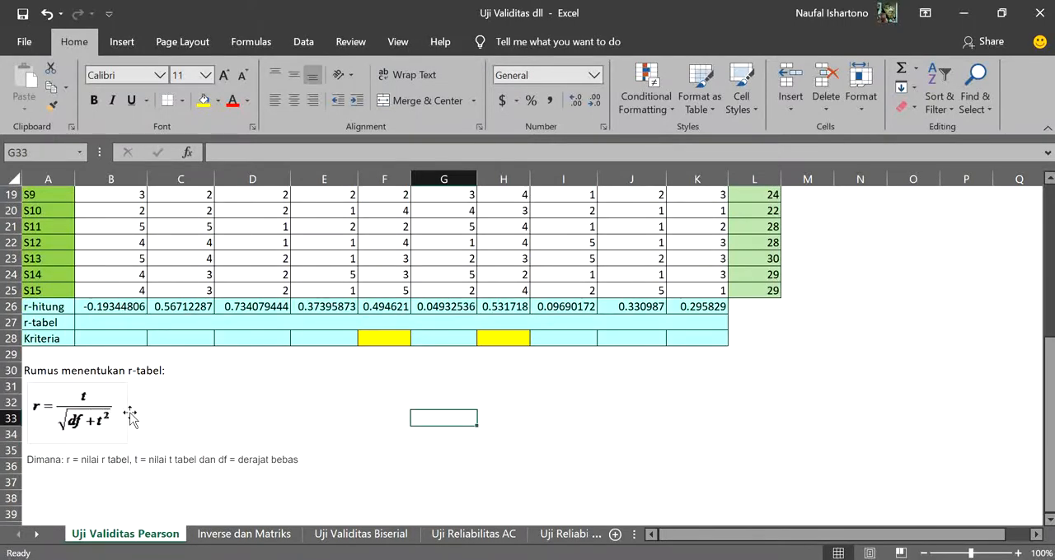
Start the r-tabel formula in merged cell B27 with the t-value numerator =(tinv(0.05,13))
{"action": "left_click", "coordinate": [166, 323]}
{"action": "type", "text": "="}
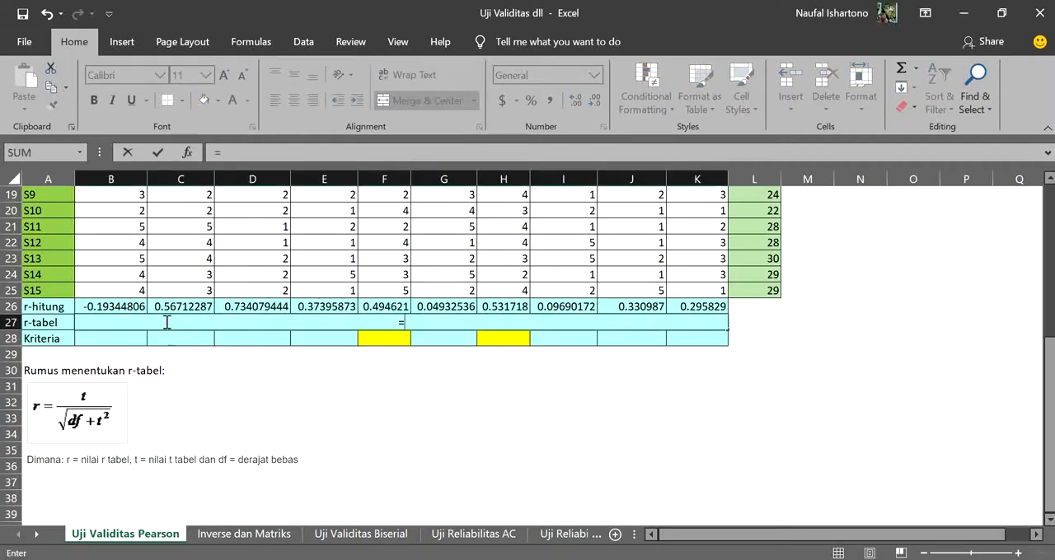
{"action": "type", "text": "(tinv"}
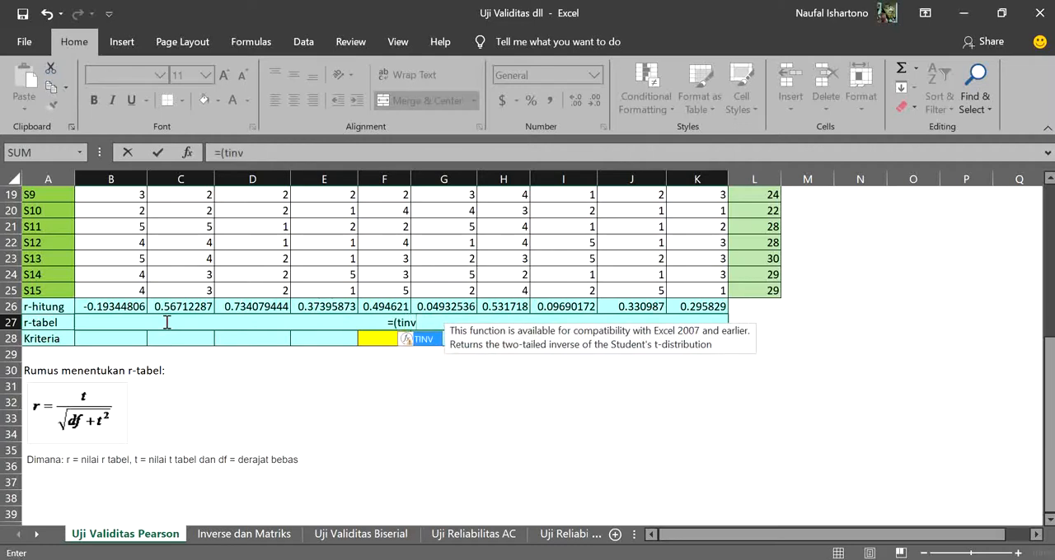
{"action": "type", "text": "("}
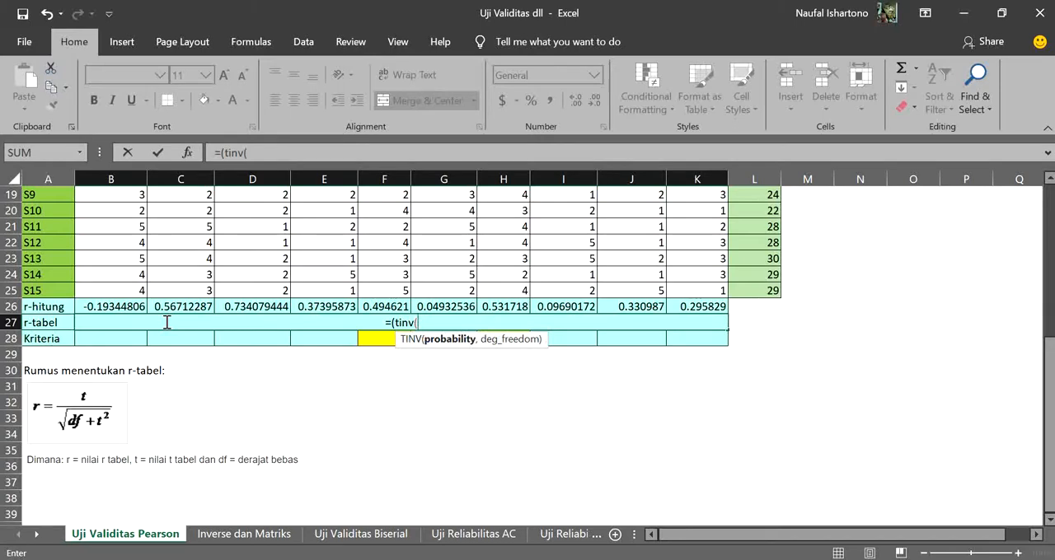
{"action": "type", "text": "0"}
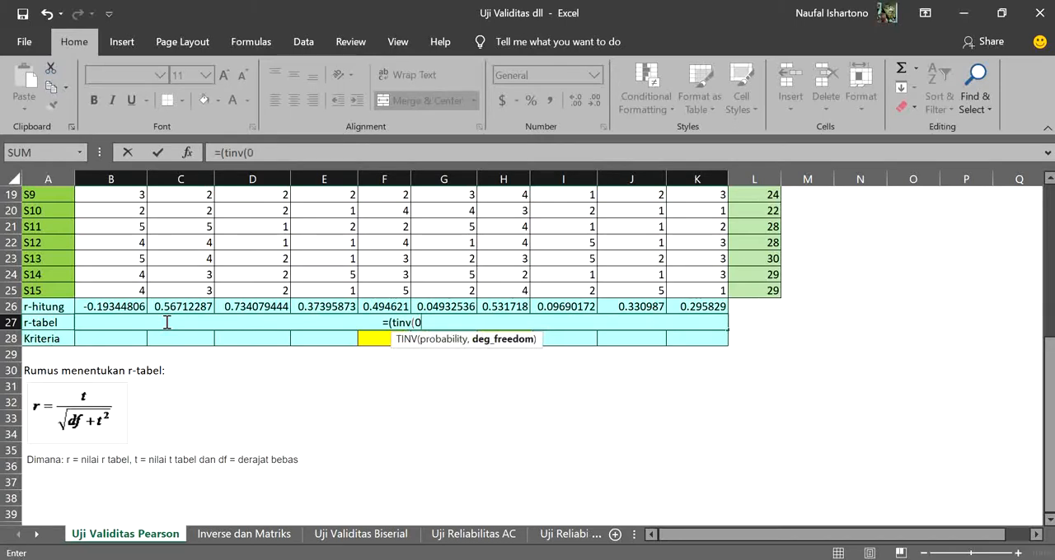
{"action": "type", "text": ".0"}
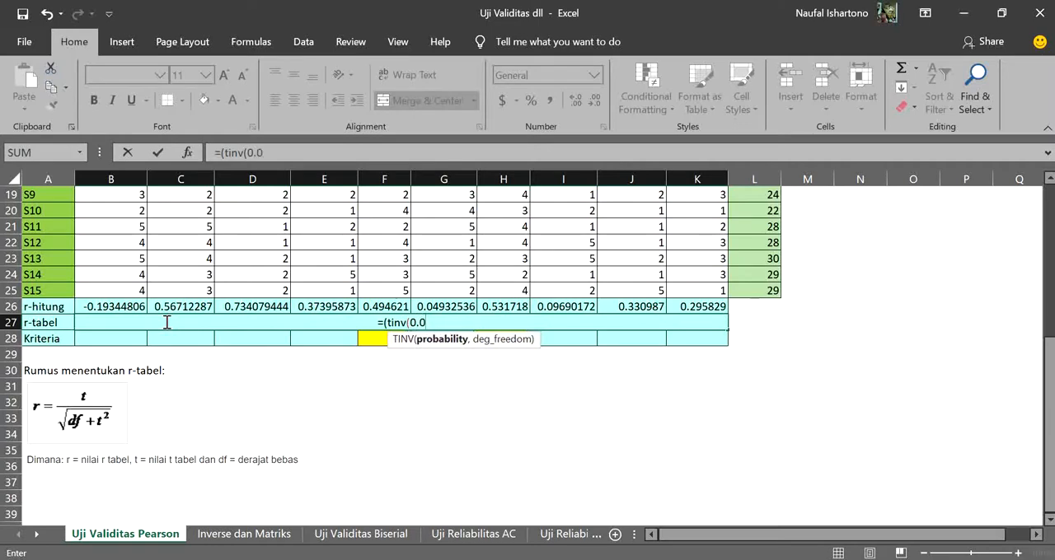
{"action": "type", "text": "5"}
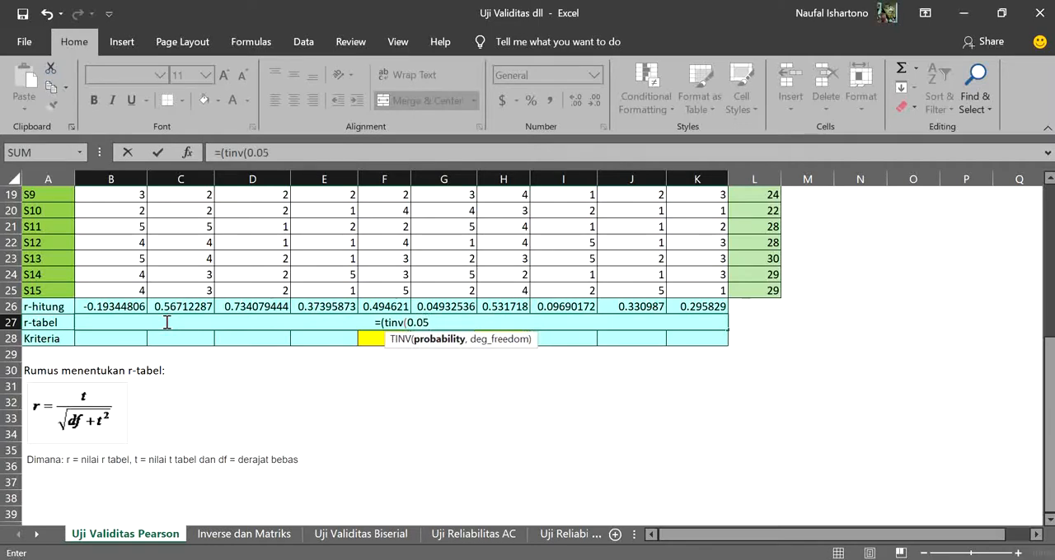
{"action": "type", "text": ",13)"}
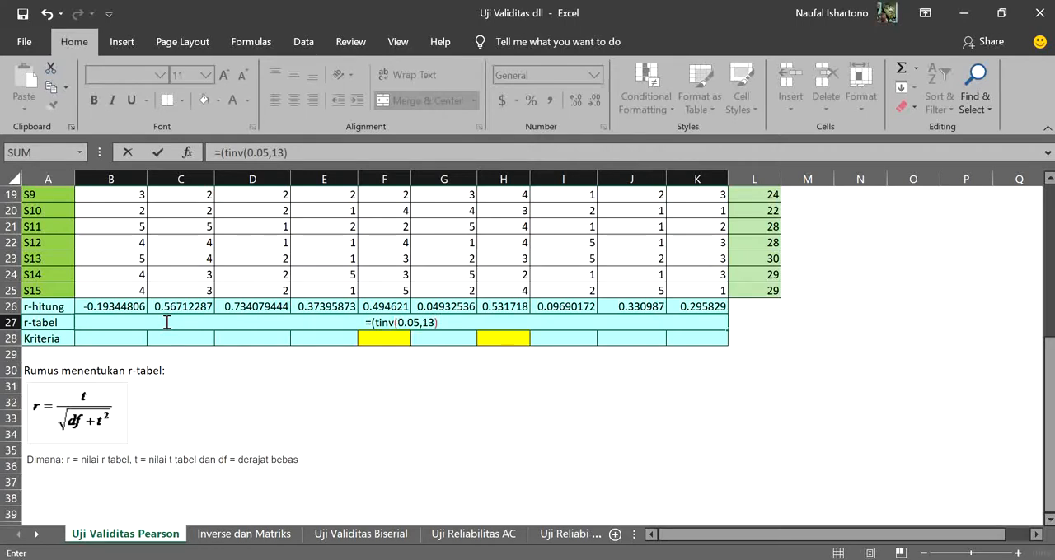
{"action": "type", "text": ")/"}
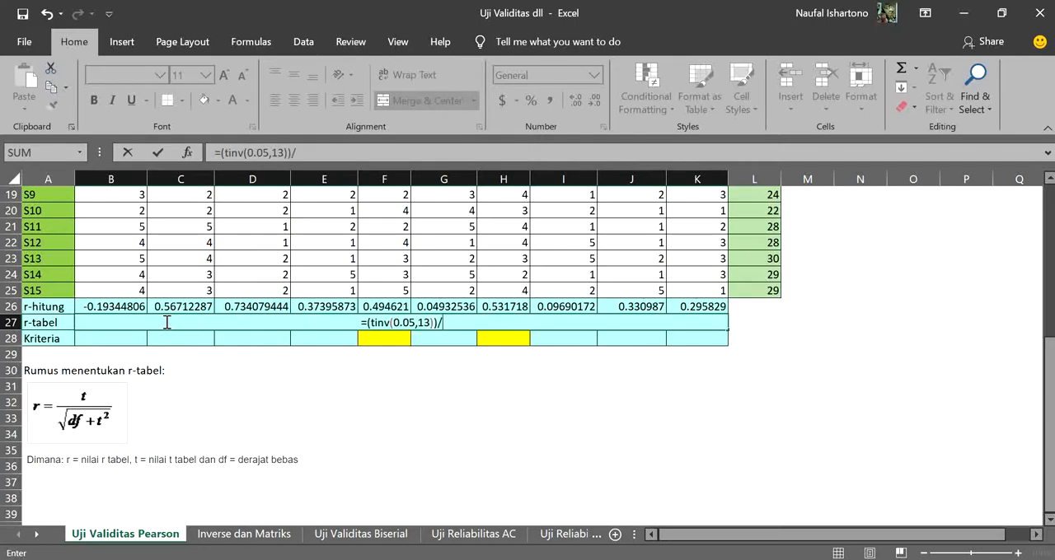
{"action": "type", "text": "Sqrt"}
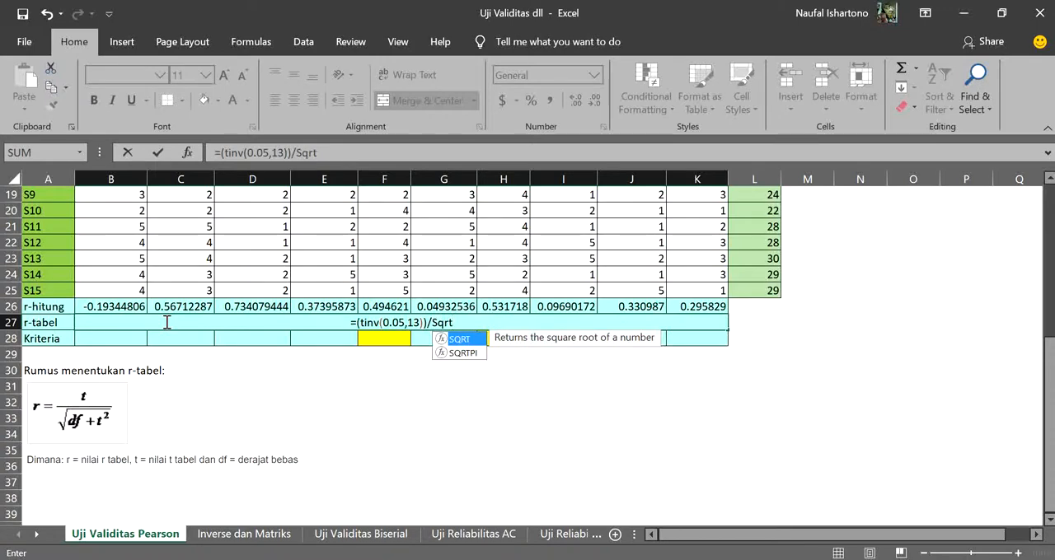
{"action": "type", "text": "("}
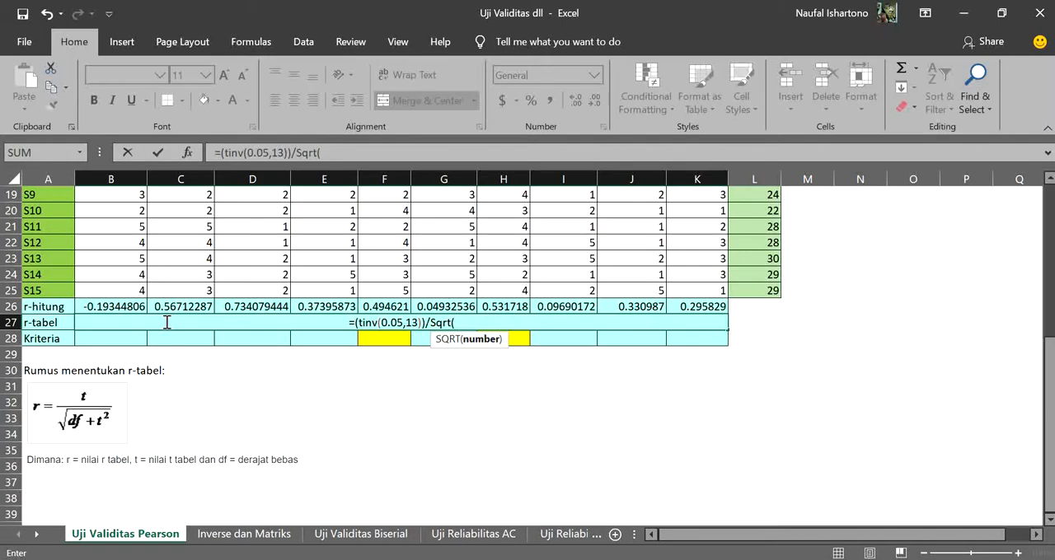
Continue the r-tabel formula in B27 by closing the numerator and starting the square-root denominator with /Sqrt(13+
{"action": "type", "text": "13"}
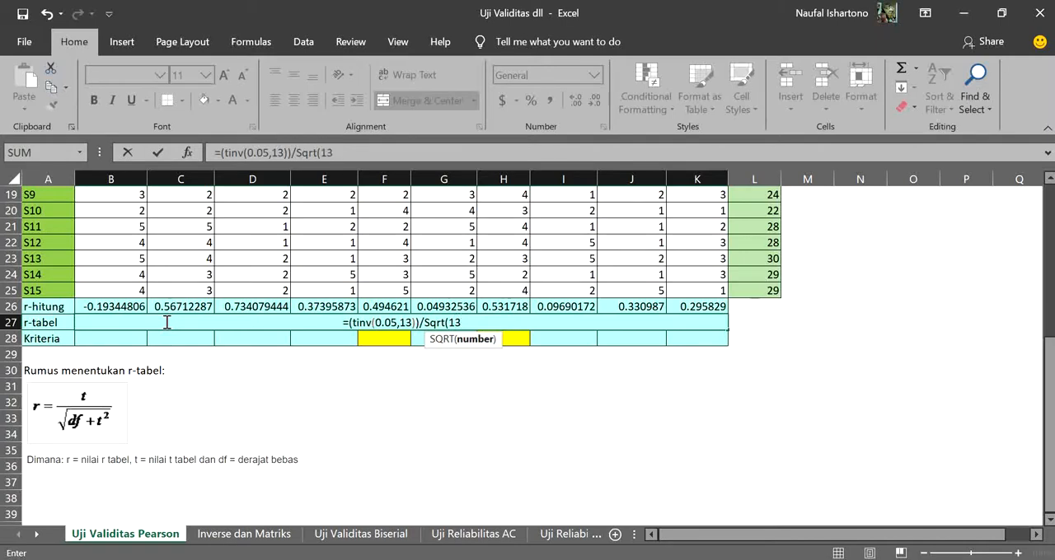
{"action": "type", "text": "+"}
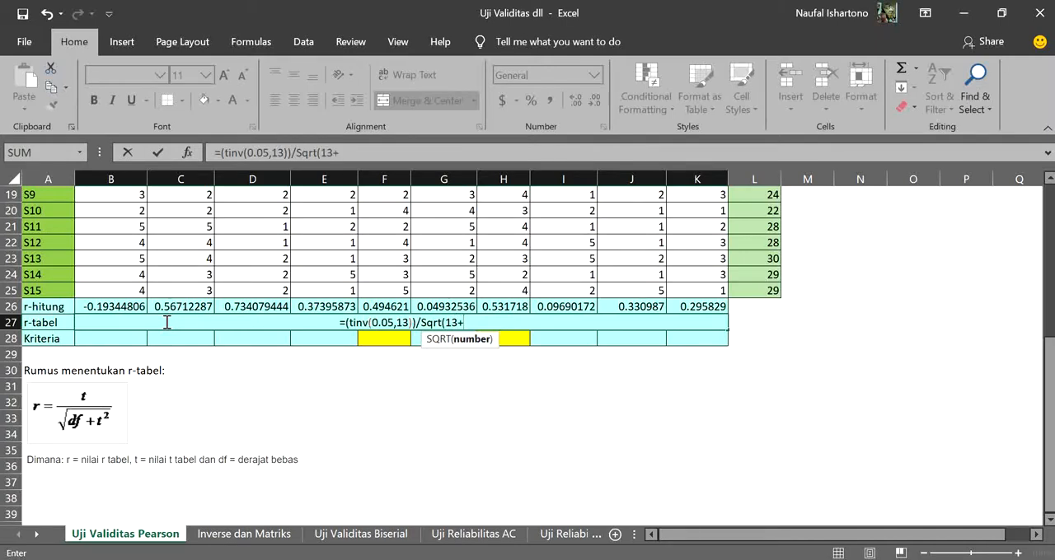
{"action": "type", "text": "("}
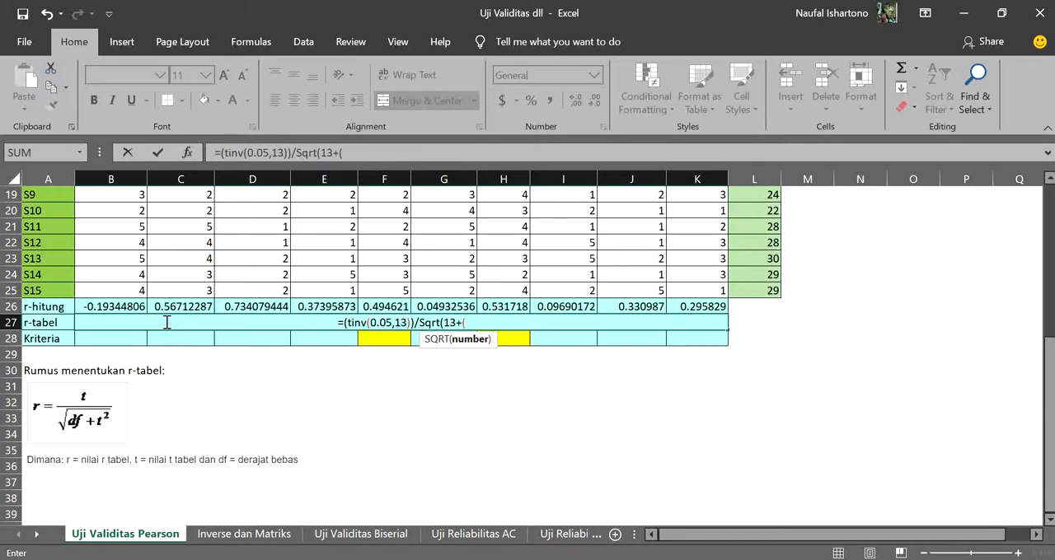
{"action": "type", "text": "tinv"}
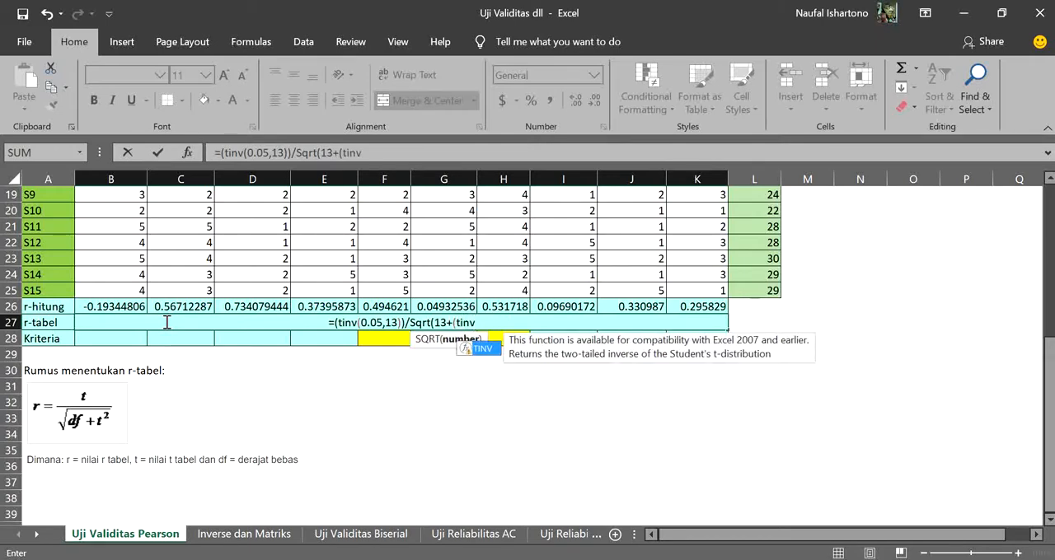
{"action": "type", "text": "(0"}
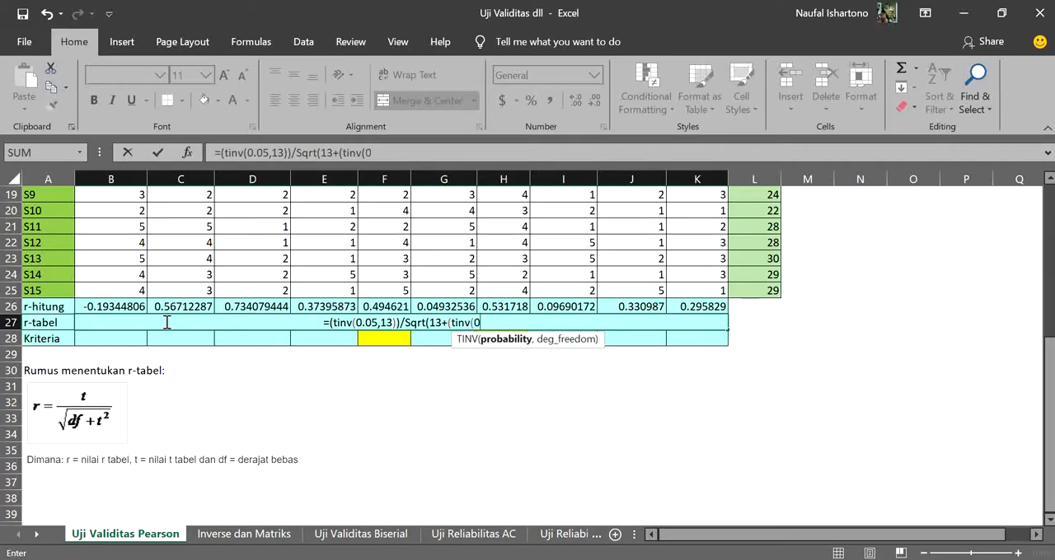
{"action": "type", "text": ".05"}
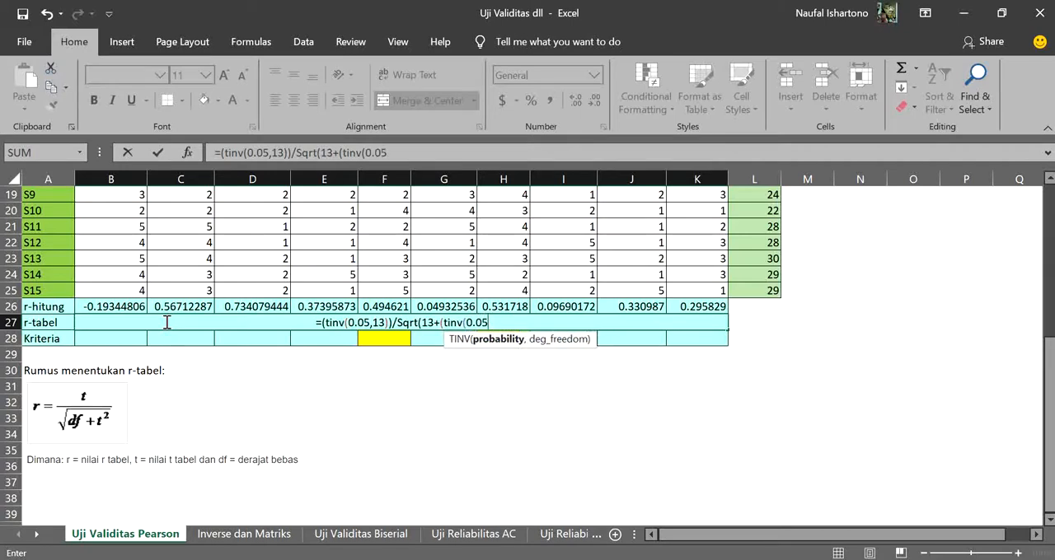
{"action": "type", "text": ","}
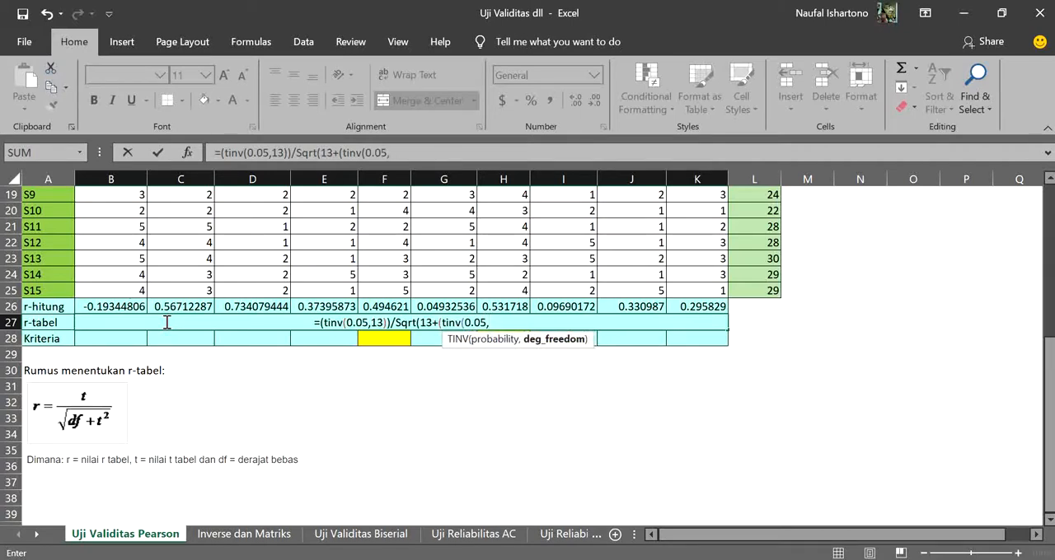
{"action": "type", "text": "13"}
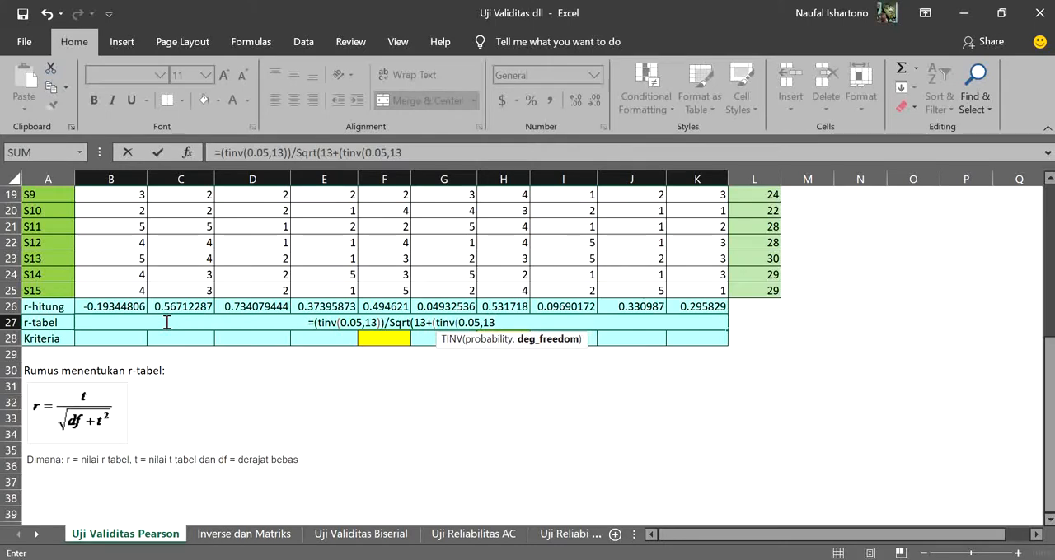
{"action": "type", "text": ")"}
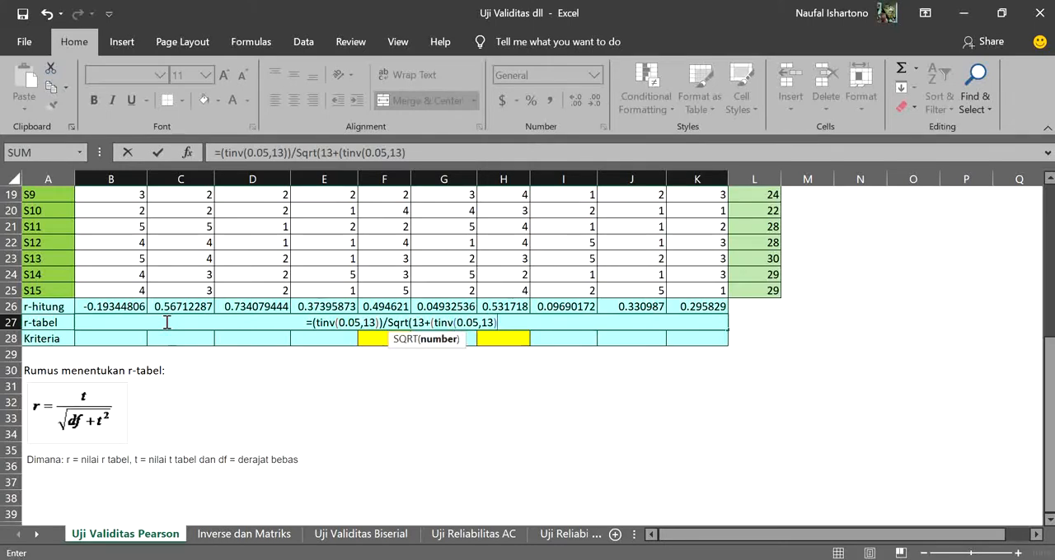
{"action": "type", "text": ")"}
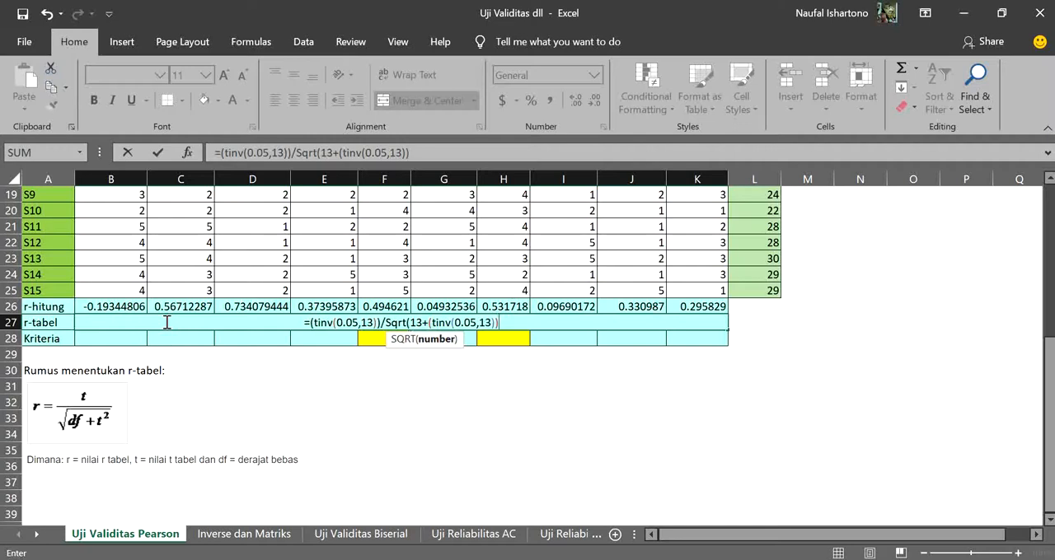
{"action": "type", "text": "^2"}
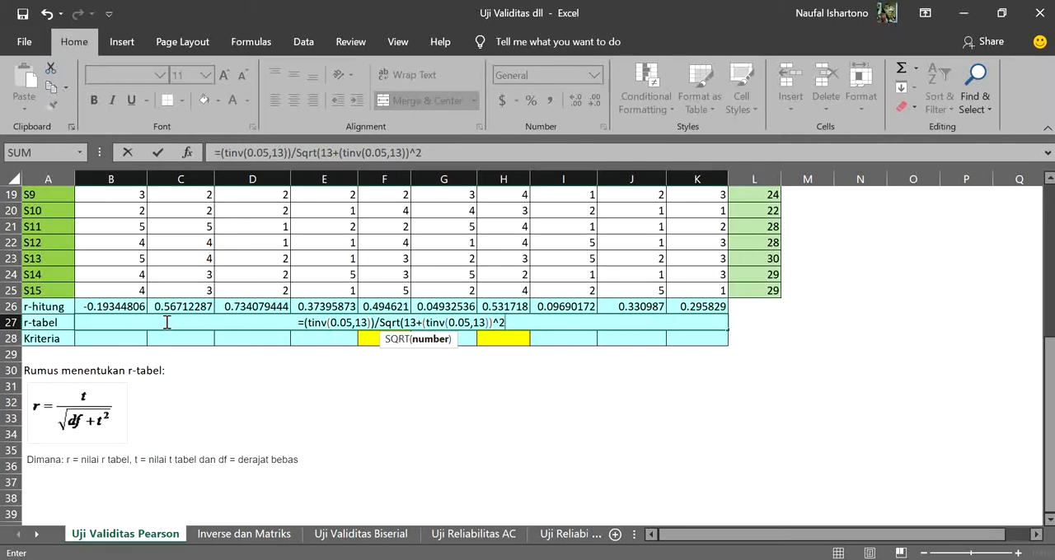
{"action": "type", "text": ")"}
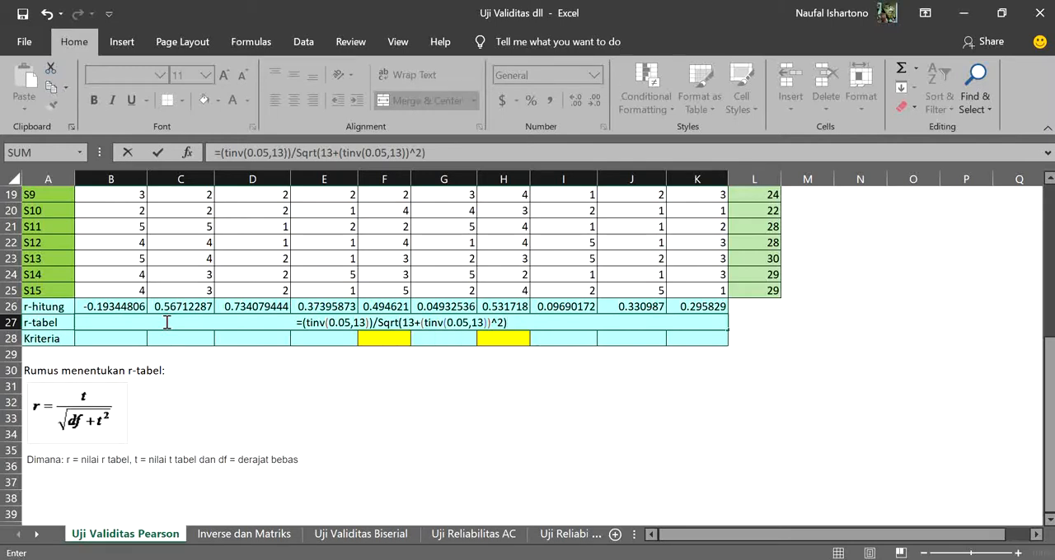
Complete the B27 denominator with the squared t-value (tinv(0.05,13))^2), enter the formula and reselect the cell to review it
{"action": "key", "text": "Return"}
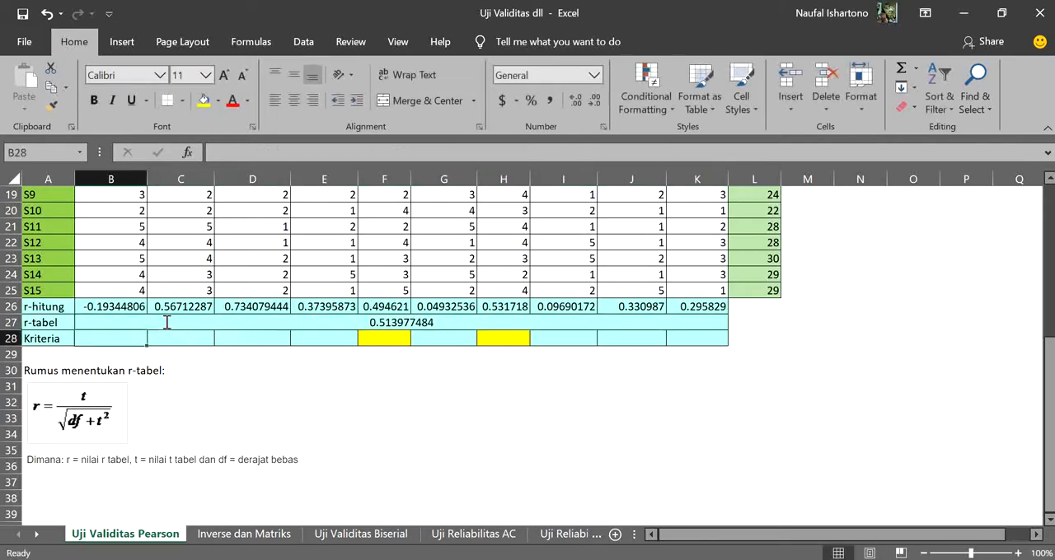
{"action": "left_click", "coordinate": [399, 326]}
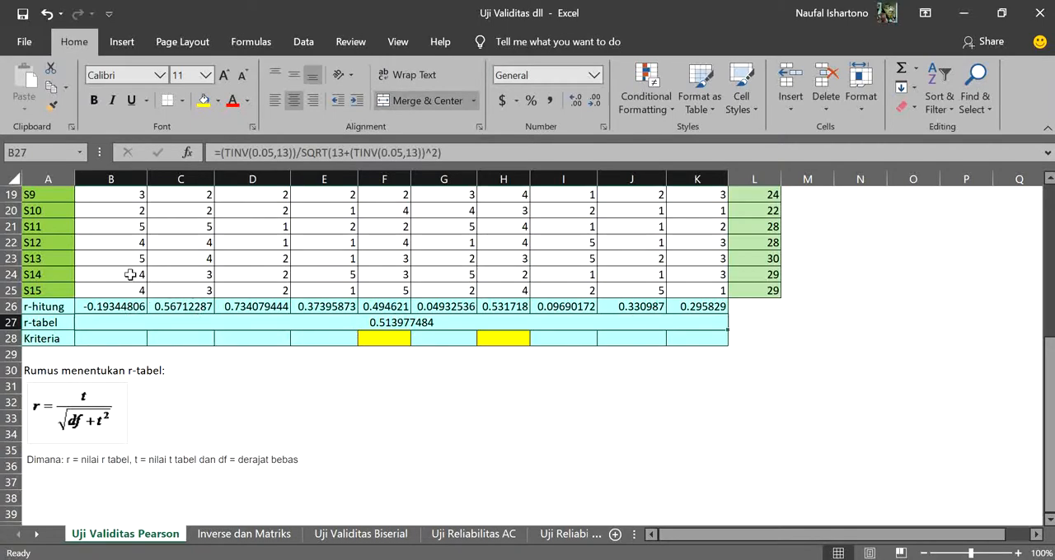
{"action": "scroll", "coordinate": [125, 291], "scroll_direction": "up", "scroll_amount": 4}
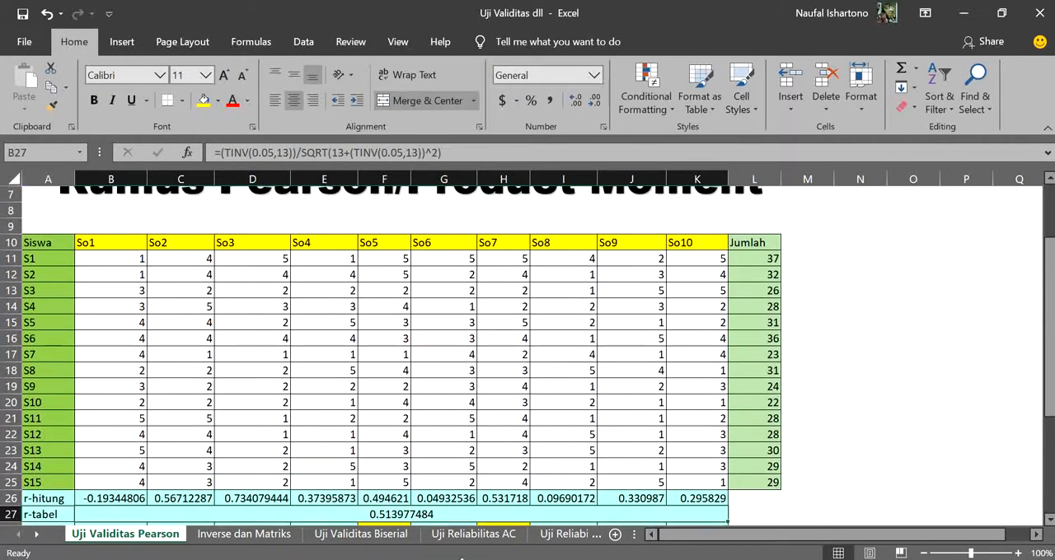
Switch to Chrome and search Google for "r-table" in the new tab
{"action": "key", "text": "alt+Tab"}
{"action": "left_click", "coordinate": [618, 14]}
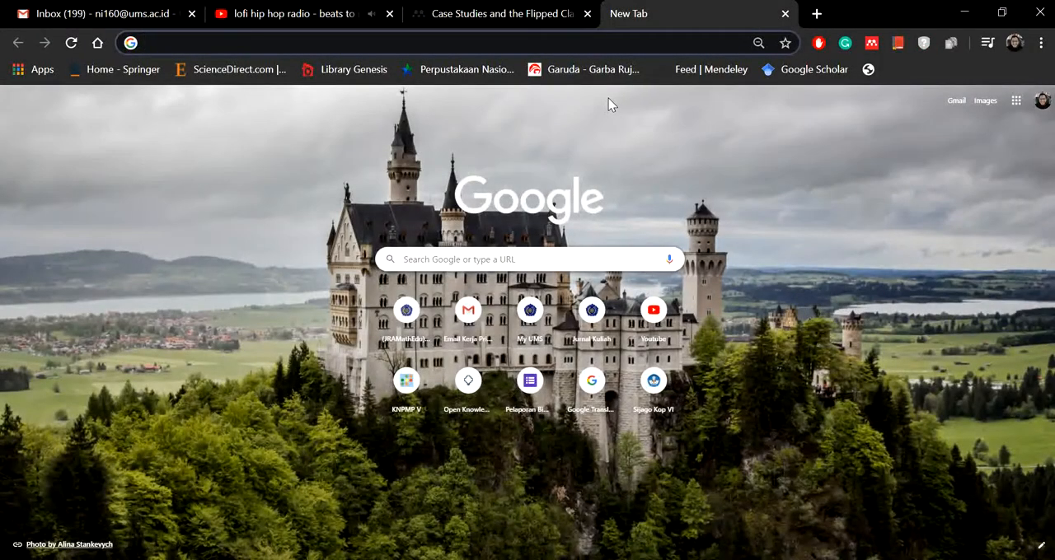
{"action": "type", "text": "tabel"}
{"action": "key", "text": "BackSpace"}
{"action": "key", "text": "BackSpace"}
{"action": "key", "text": "BackSpace"}
{"action": "key", "text": "BackSpace"}
{"action": "key", "text": "BackSpace"}
{"action": "type", "text": "r-table"}
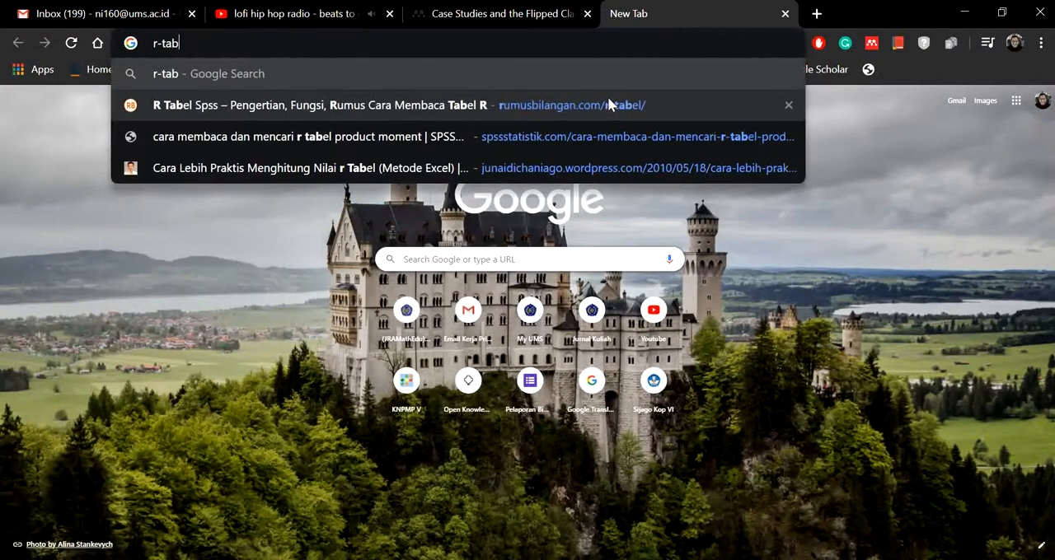
{"action": "key", "text": "Return"}
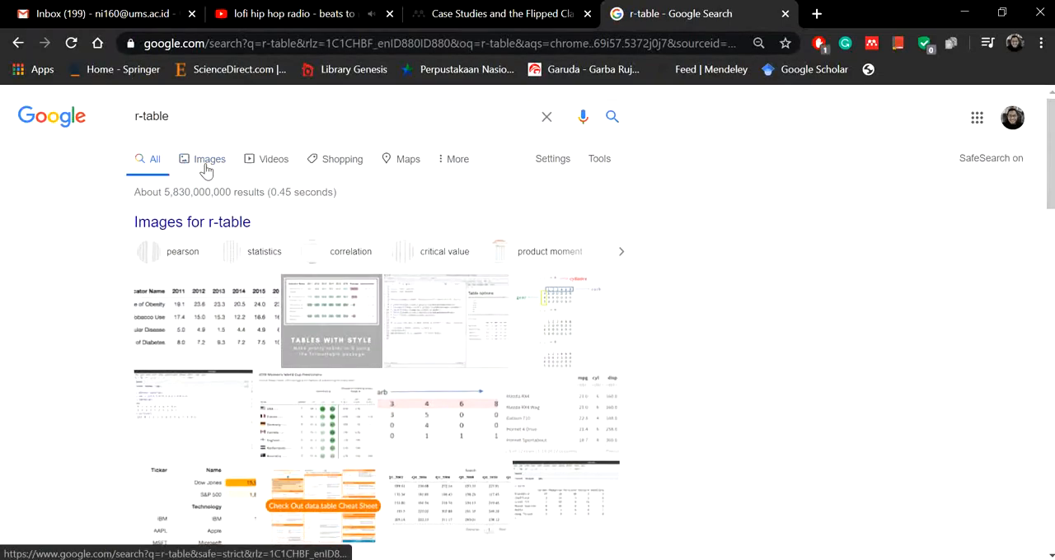
Browse the image results and open the Chegg table of Critical Values of the Correlation Coefficient (r)
{"action": "left_click", "coordinate": [207, 162]}
{"action": "scroll", "coordinate": [356, 302], "scroll_direction": "down", "scroll_amount": 2}
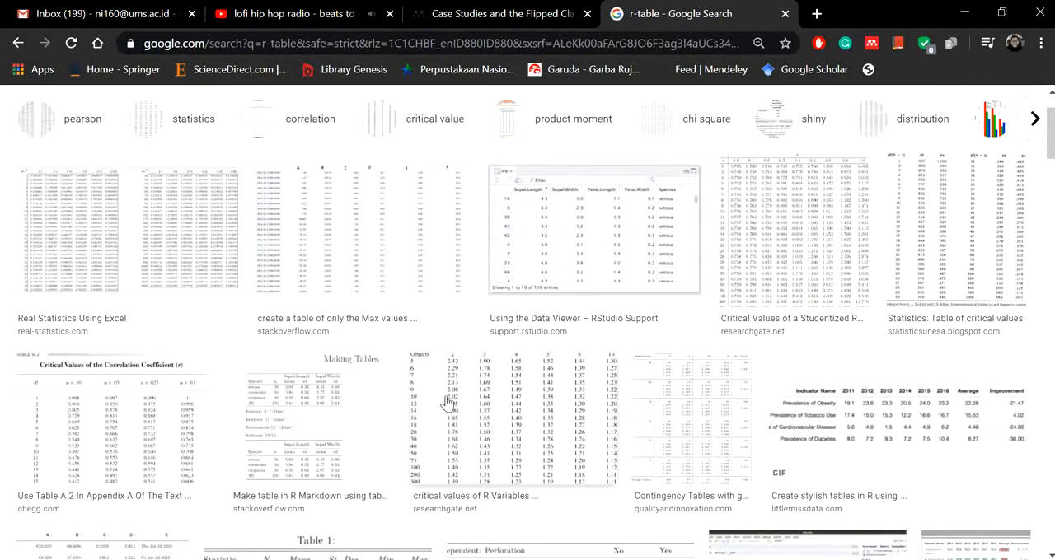
{"action": "left_click", "coordinate": [767, 258]}
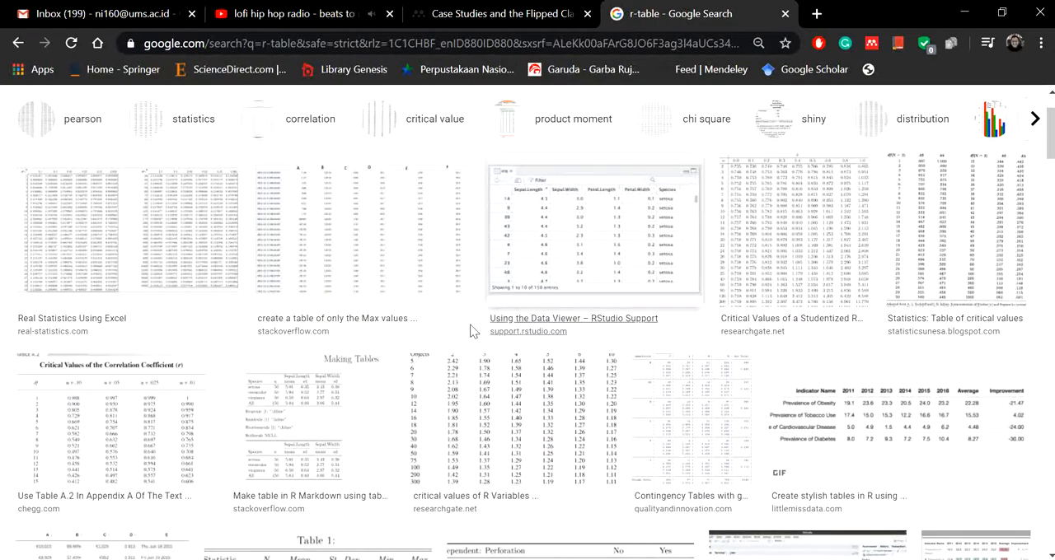
{"action": "left_click", "coordinate": [181, 422]}
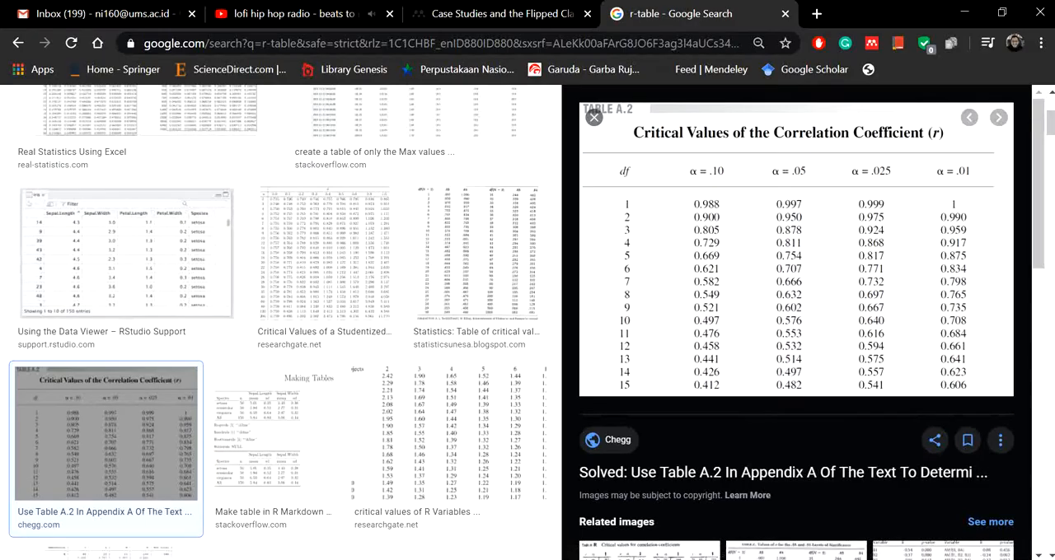
Switch between Excel and Chrome to compare the r-tabel result in B27 with the table's critical value for df 13, α = .05
{"action": "key", "text": "alt+Tab"}
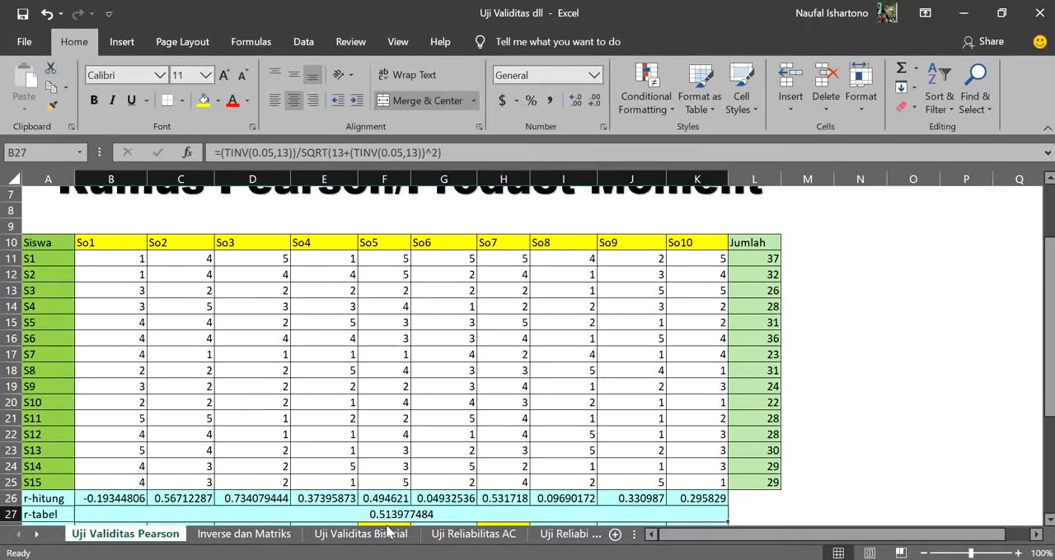
{"action": "scroll", "coordinate": [429, 486], "scroll_direction": "down", "scroll_amount": 3}
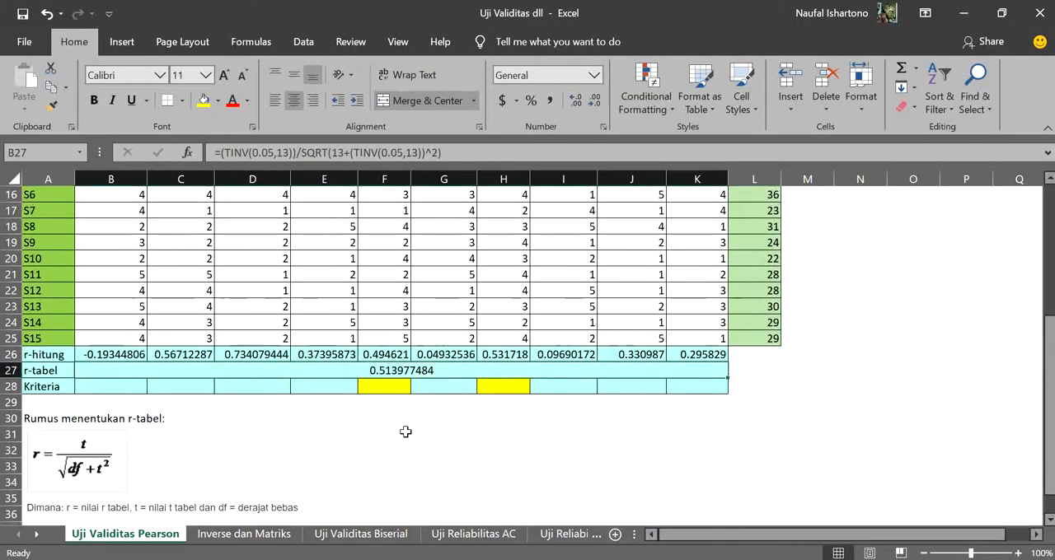
{"action": "key", "text": "alt+Tab"}
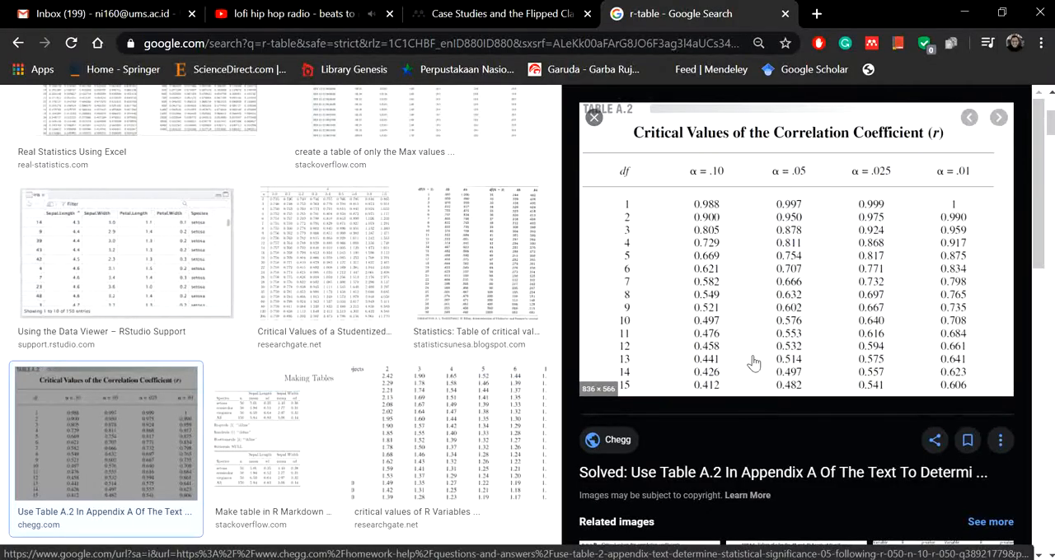
{"action": "key", "text": "alt+Tab"}
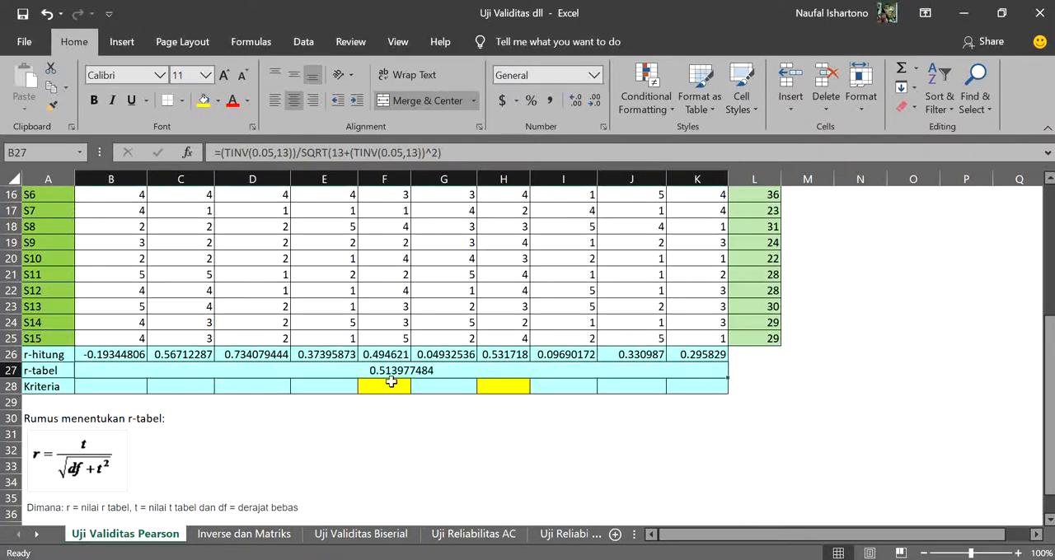
Start an IF formula in Kriteria cell B28 with the logical test B26>=B27, comparing r-hitung with r-tabel
{"action": "left_click", "coordinate": [112, 389]}
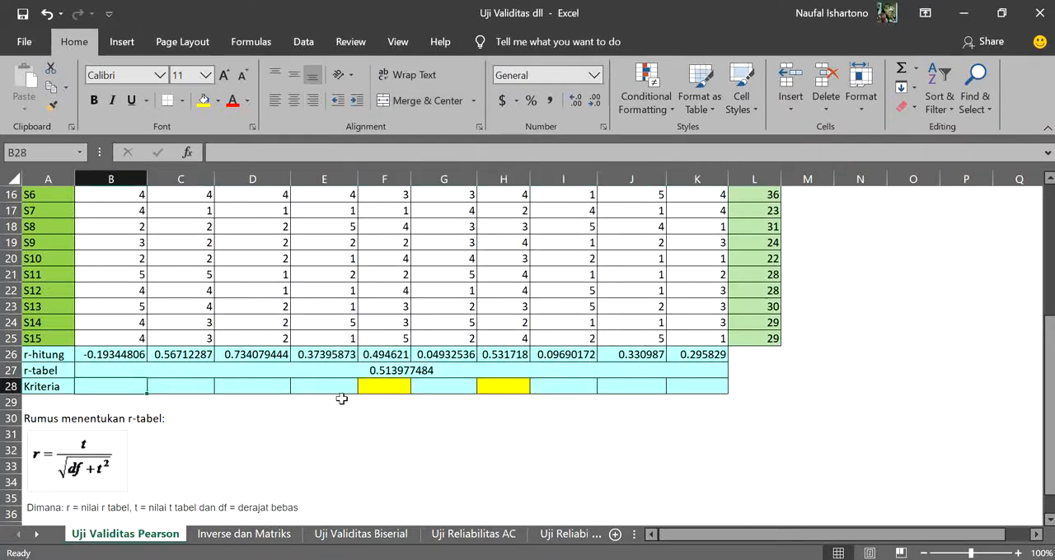
{"action": "type", "text": "="}
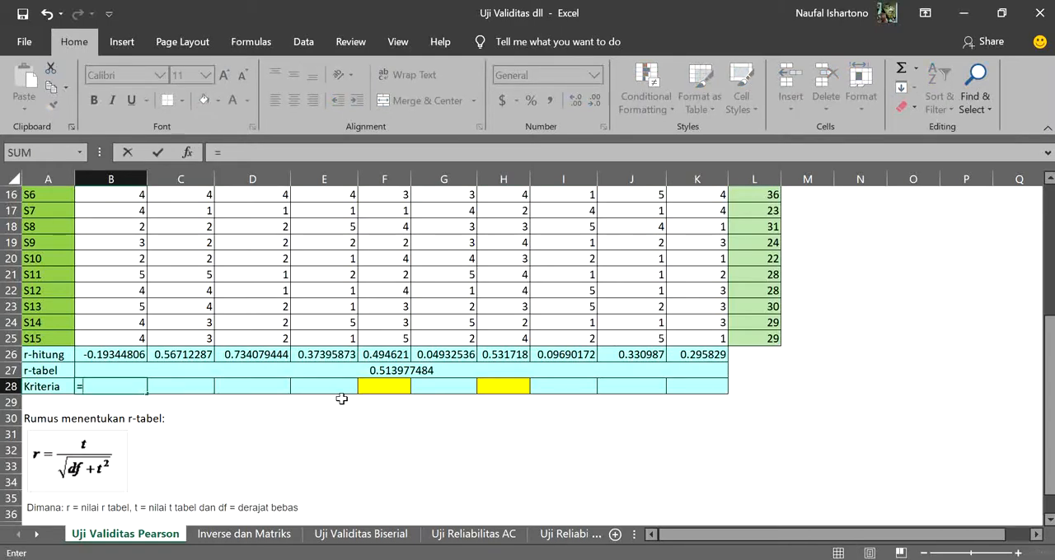
{"action": "type", "text": "if("}
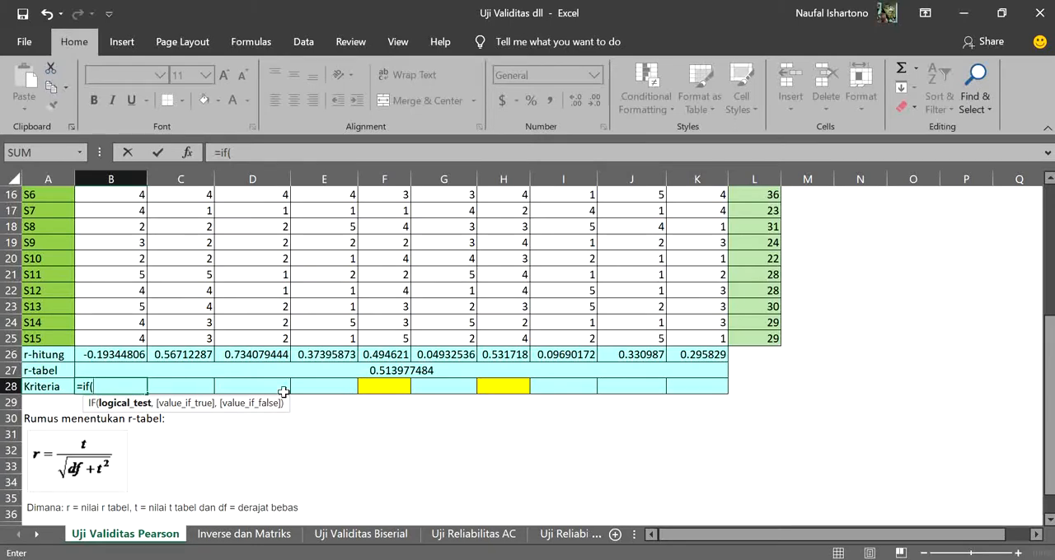
{"action": "left_click", "coordinate": [117, 355]}
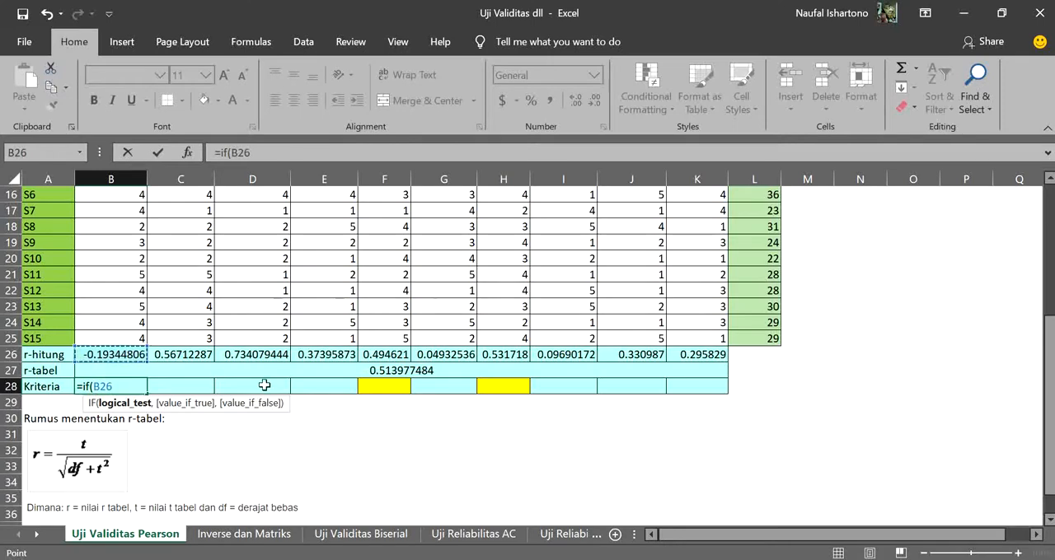
{"action": "type", "text": ">"}
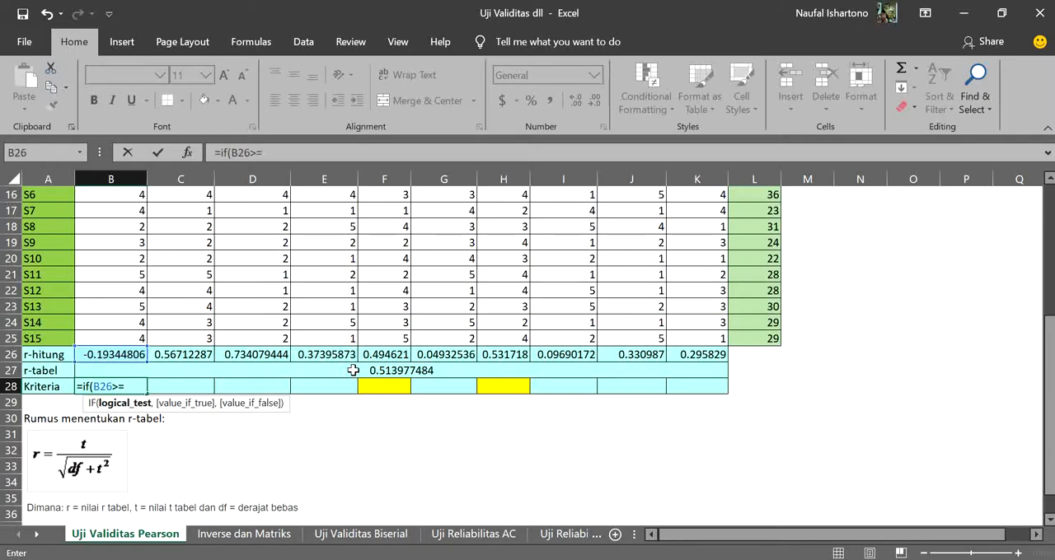
{"action": "type", "text": "="}
{"action": "left_click", "coordinate": [353, 372]}
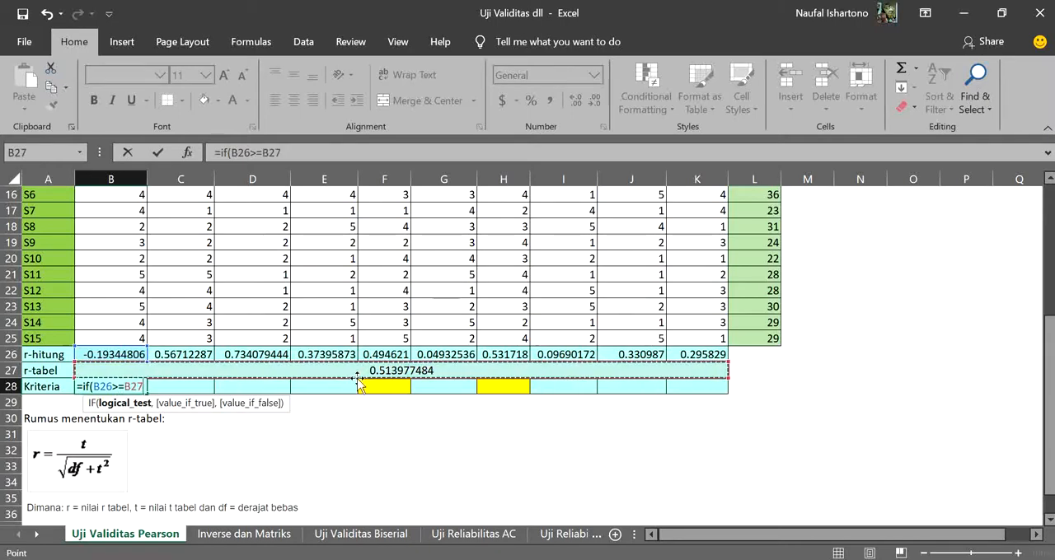
Complete the B28 IF formula with "Valid" as the true result and "Tidak Valid" as the false result, and enter it
{"action": "type", "text": ",\""}
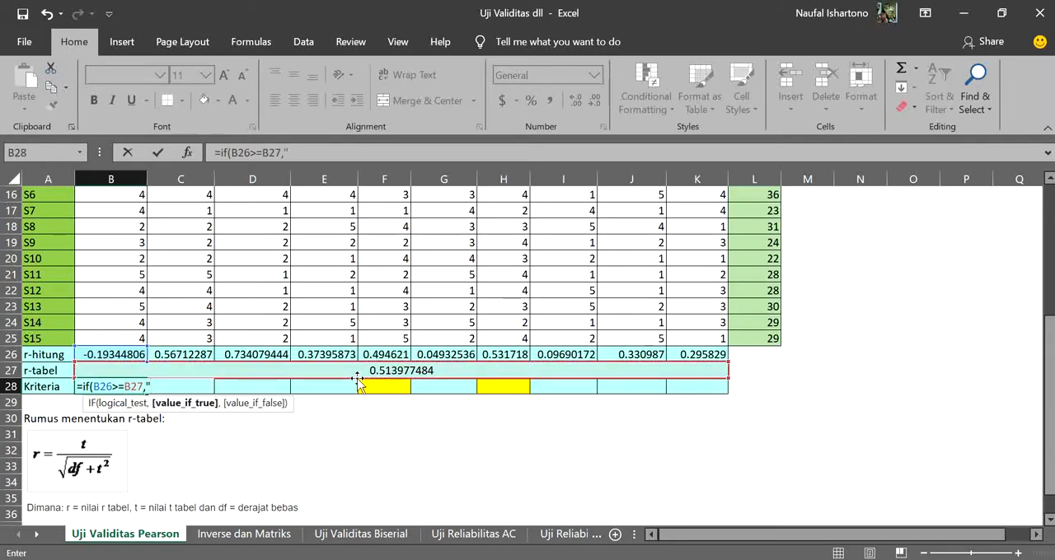
{"action": "type", "text": "Valid\","}
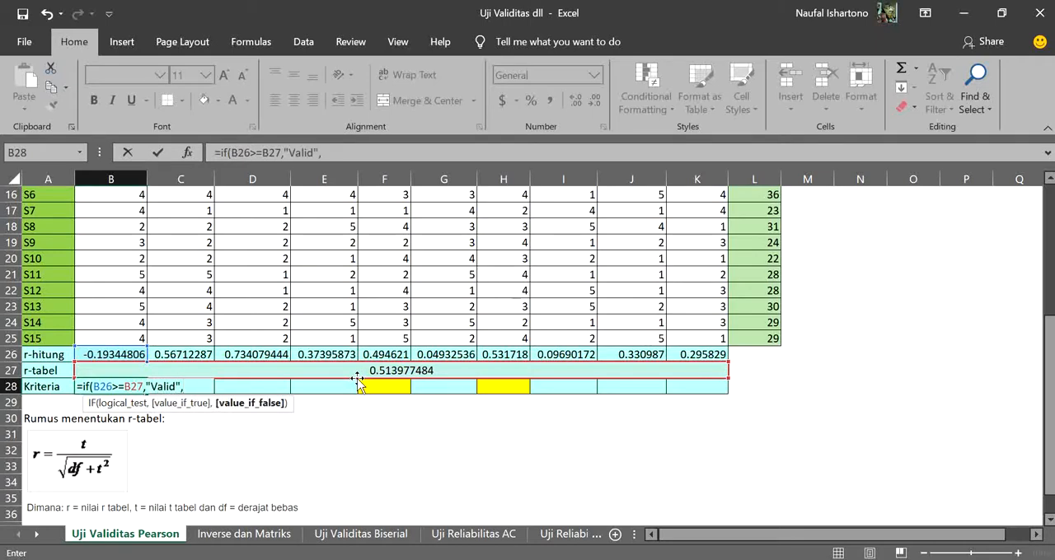
{"action": "type", "text": "\"Tidak"}
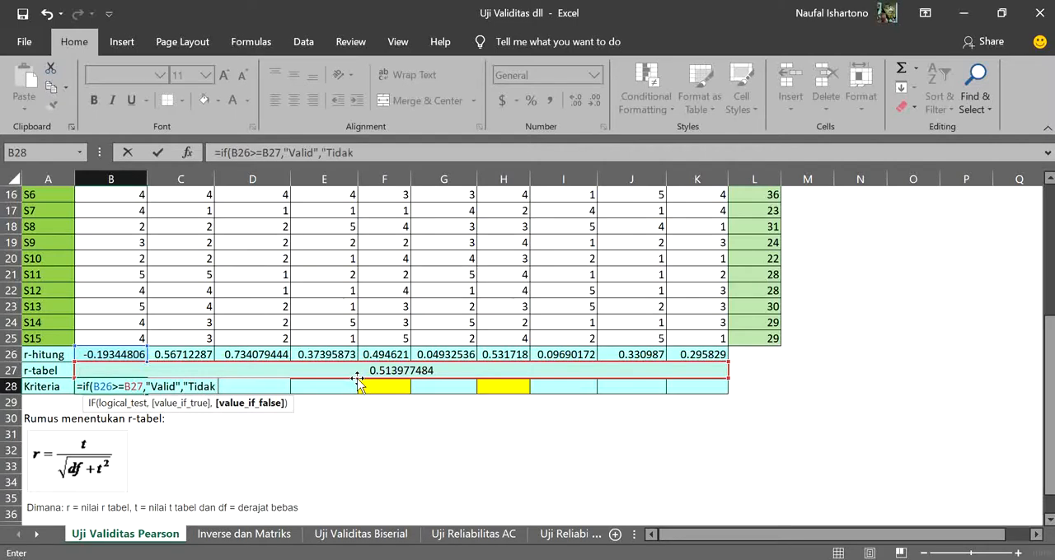
{"action": "type", "text": " Valid\")"}
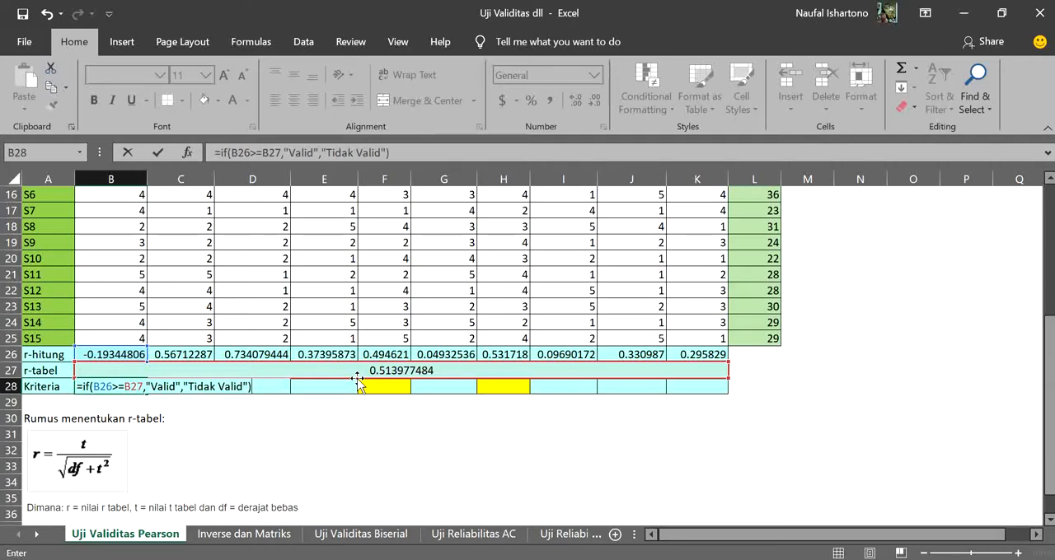
{"action": "key", "text": "ctrl+Return"}
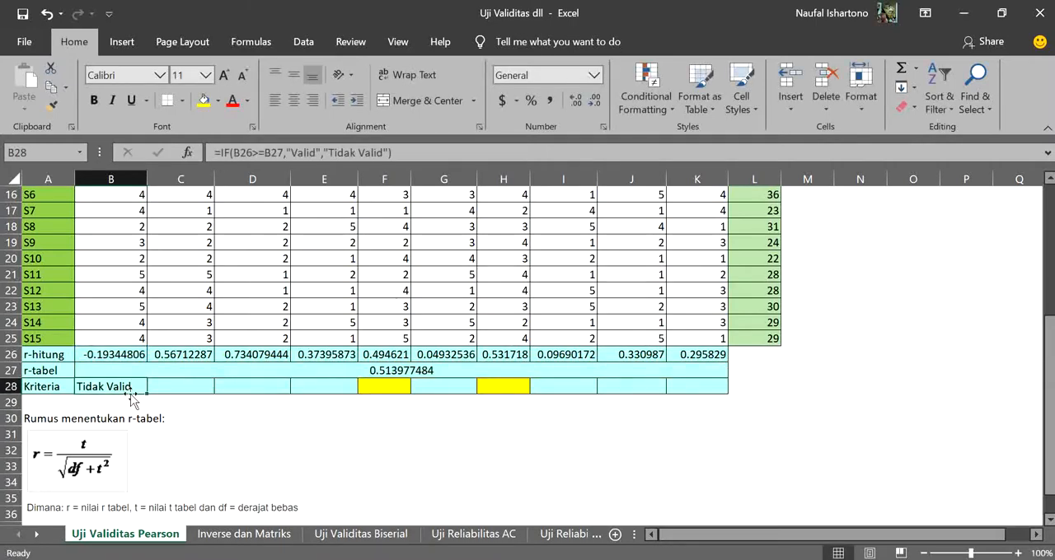
Fill the B28 IF formula across the Kriteria row through K28 and check the formula in B28
{"action": "left_click_drag", "start_coordinate": [147, 393], "coordinate": [719, 394]}
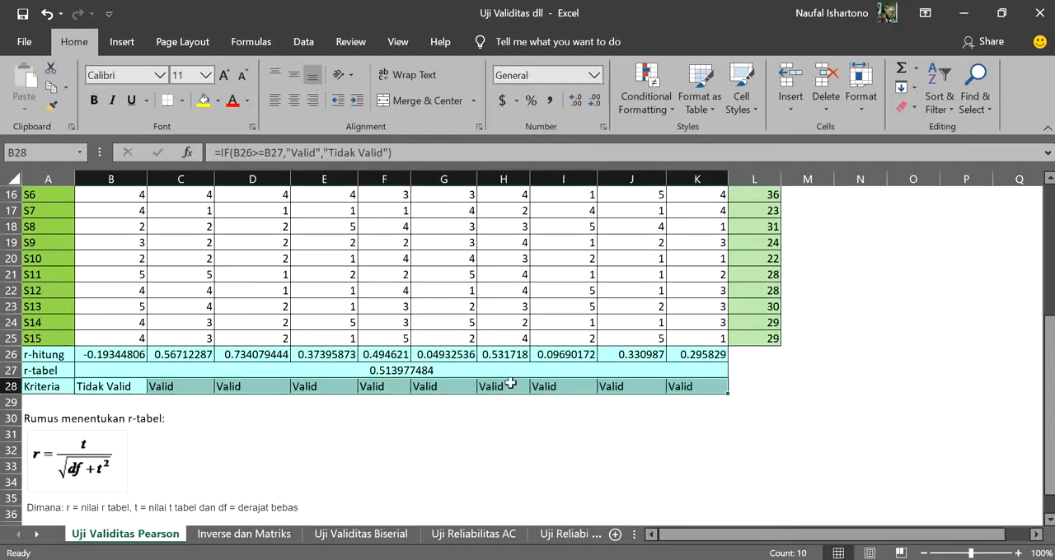
{"action": "left_click", "coordinate": [109, 393]}
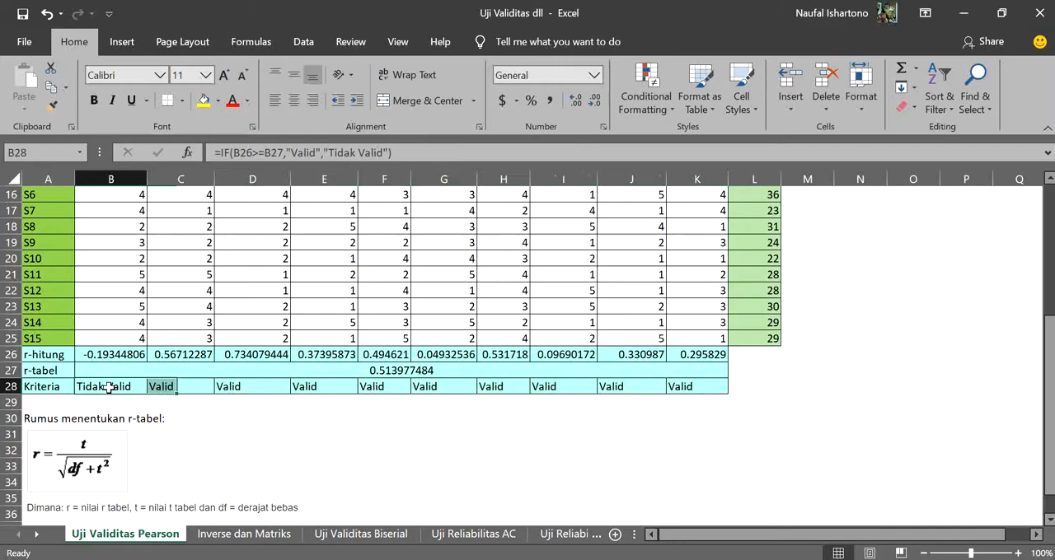
{"action": "left_click", "coordinate": [241, 415]}
{"action": "scroll", "coordinate": [404, 443], "scroll_direction": "up", "scroll_amount": 5}
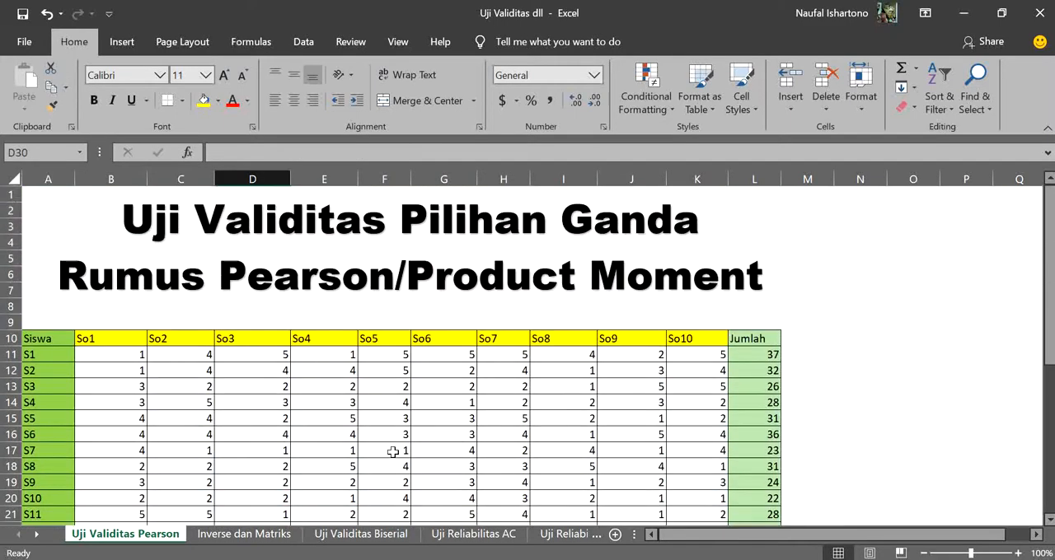
{"action": "scroll", "coordinate": [382, 323], "scroll_direction": "down", "scroll_amount": 2}
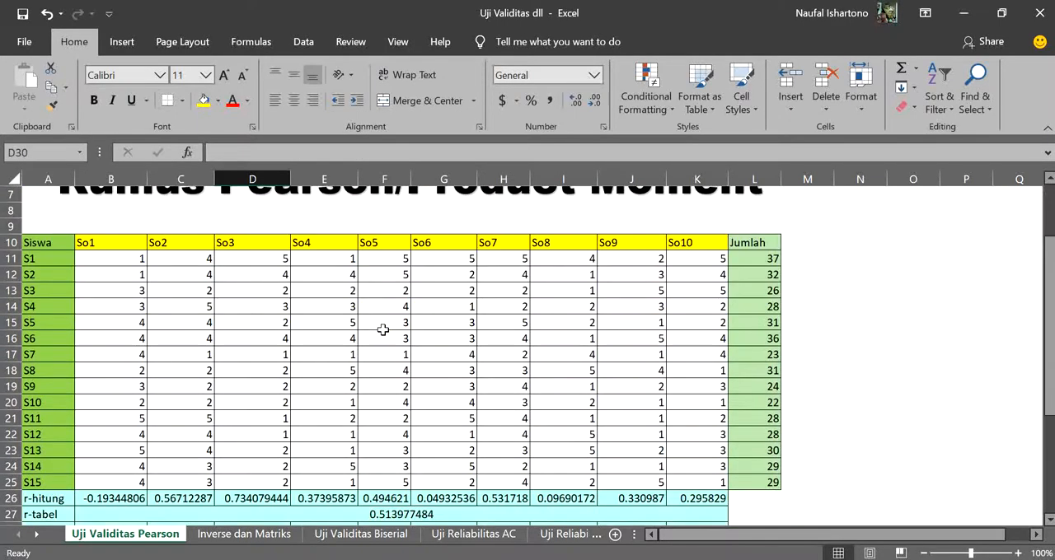
{"action": "scroll", "coordinate": [382, 329], "scroll_direction": "up", "scroll_amount": 2}
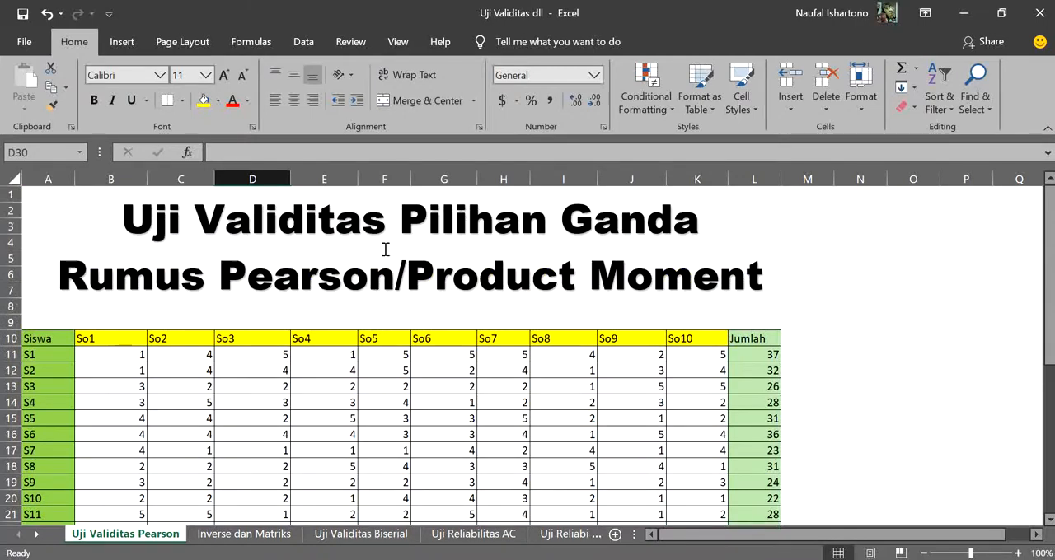
{"action": "scroll", "coordinate": [516, 299], "scroll_direction": "down", "scroll_amount": 2}
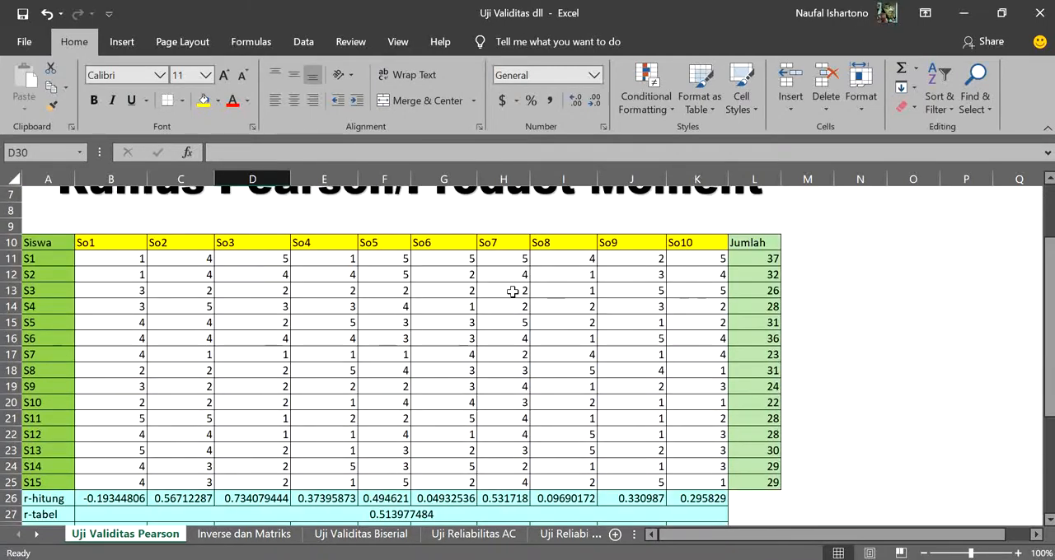
{"action": "scroll", "coordinate": [512, 293], "scroll_direction": "up", "scroll_amount": 2}
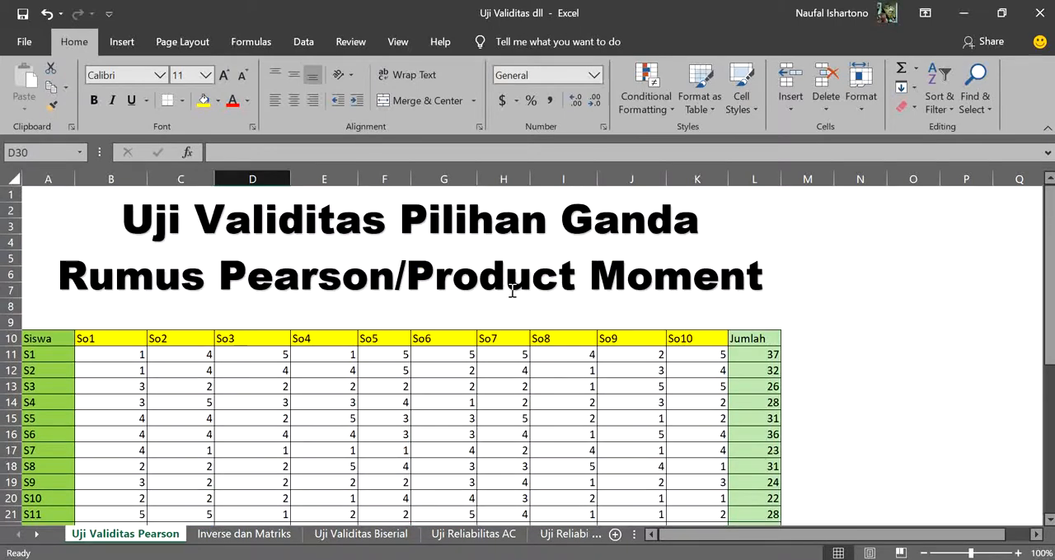